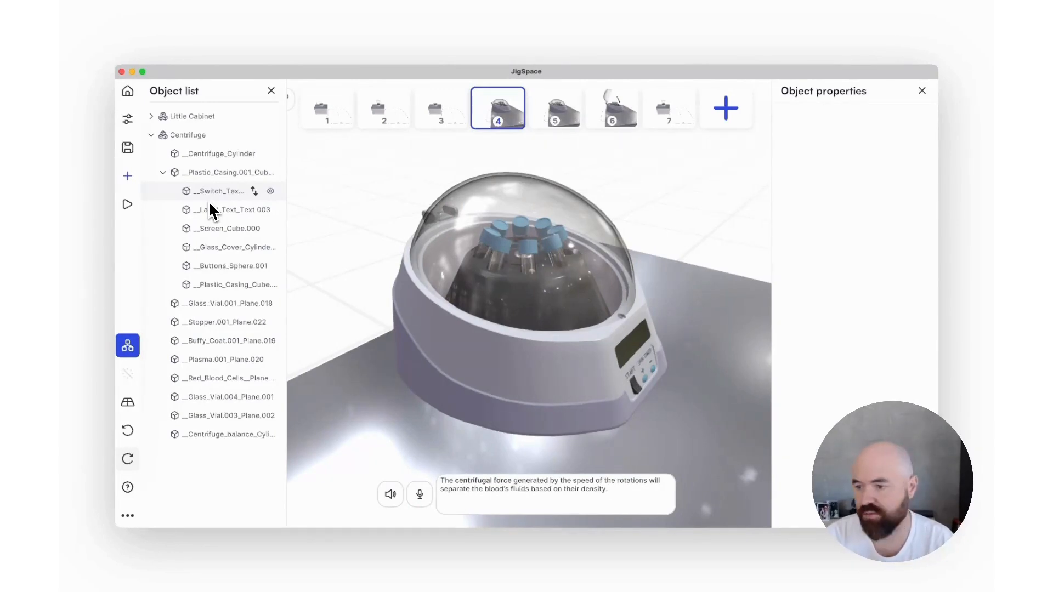
Examine the Centrifuge group and its placement on the Little Cabinet in the scene
{"action": "left_click", "coordinate": [201, 140]}
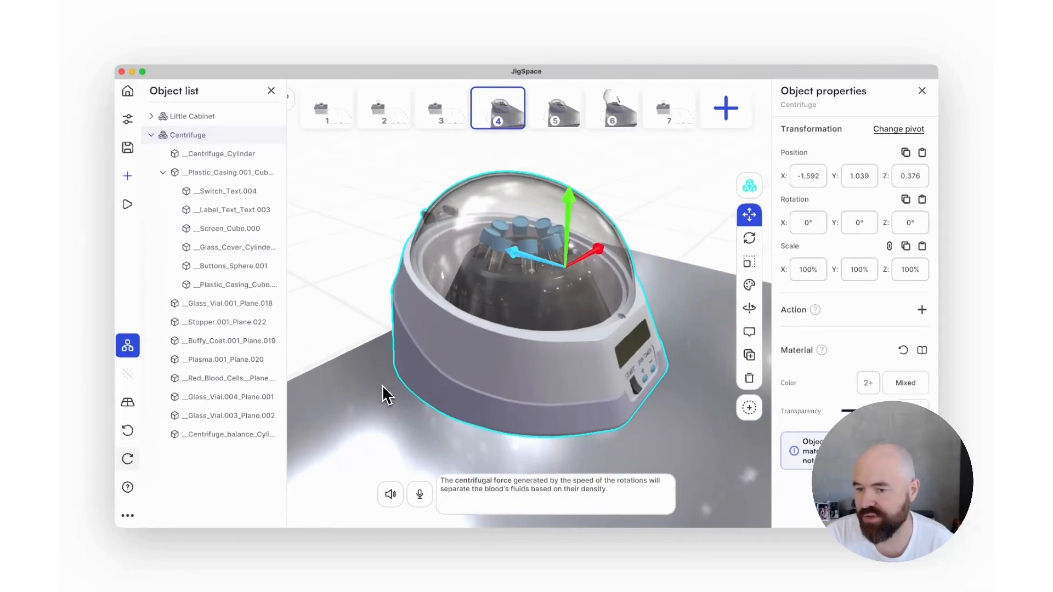
{"action": "scroll", "coordinate": [360, 373], "scroll_direction": "down", "scroll_amount": 10}
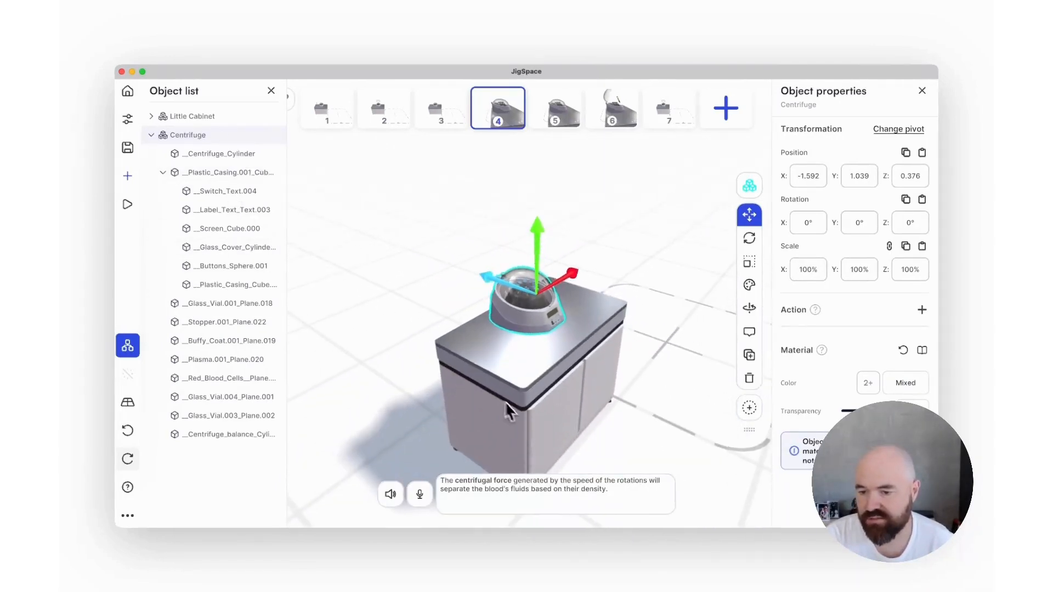
{"action": "left_click_drag", "start_coordinate": [591, 435], "coordinate": [329, 293]}
{"action": "left_click", "coordinate": [197, 117]}
{"action": "left_click", "coordinate": [200, 134]}
{"action": "left_click_drag", "start_coordinate": [403, 310], "coordinate": [546, 359]}
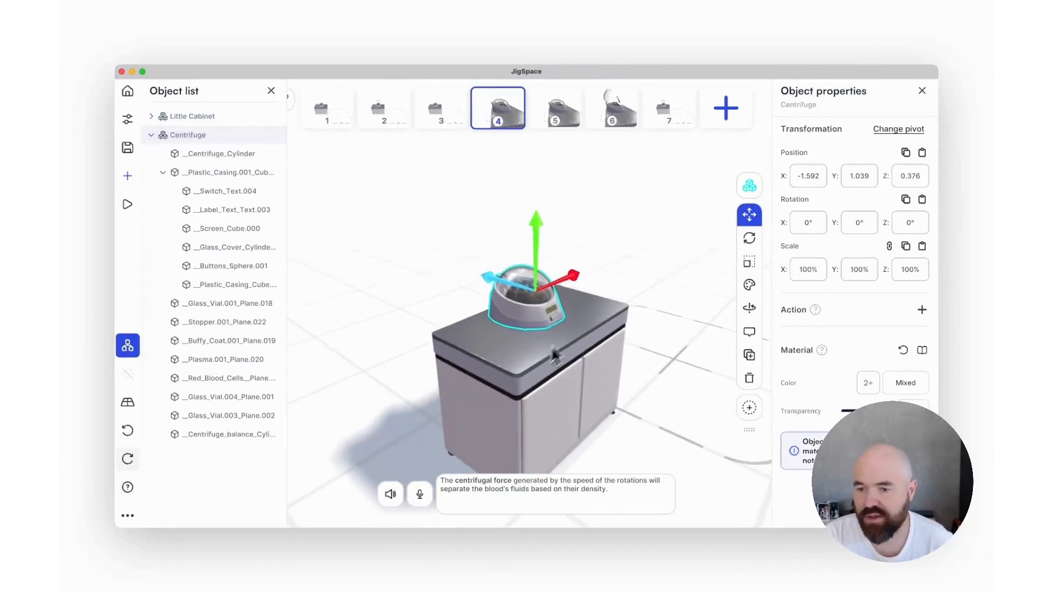
{"action": "scroll", "coordinate": [548, 363], "scroll_direction": "up", "scroll_amount": 10}
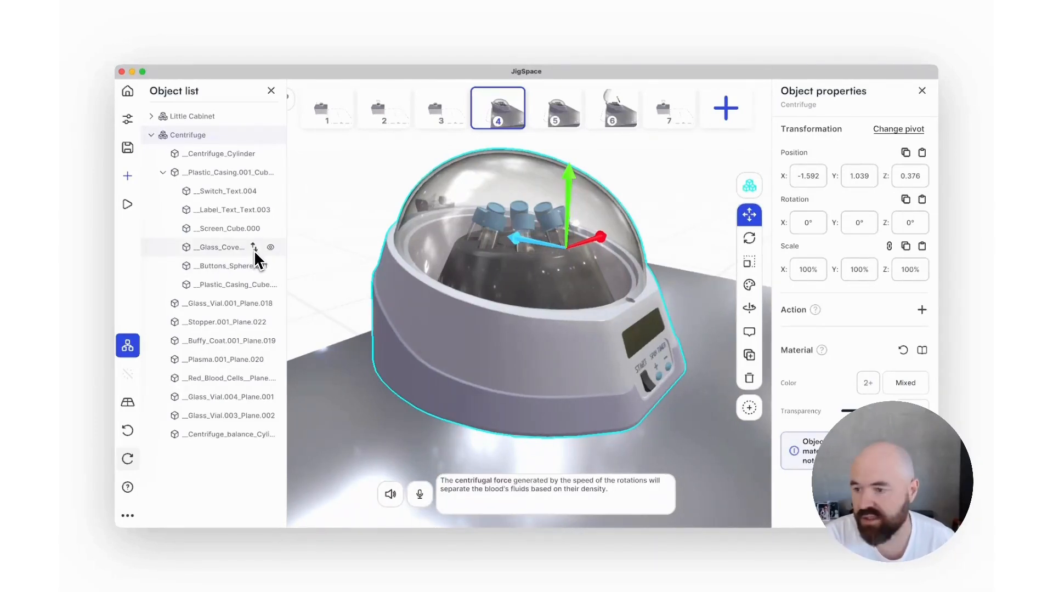
Hide the centrifuge's glass cover to expose the vials and rotor inside
{"action": "left_click", "coordinate": [220, 250]}
{"action": "left_click", "coordinate": [271, 248]}
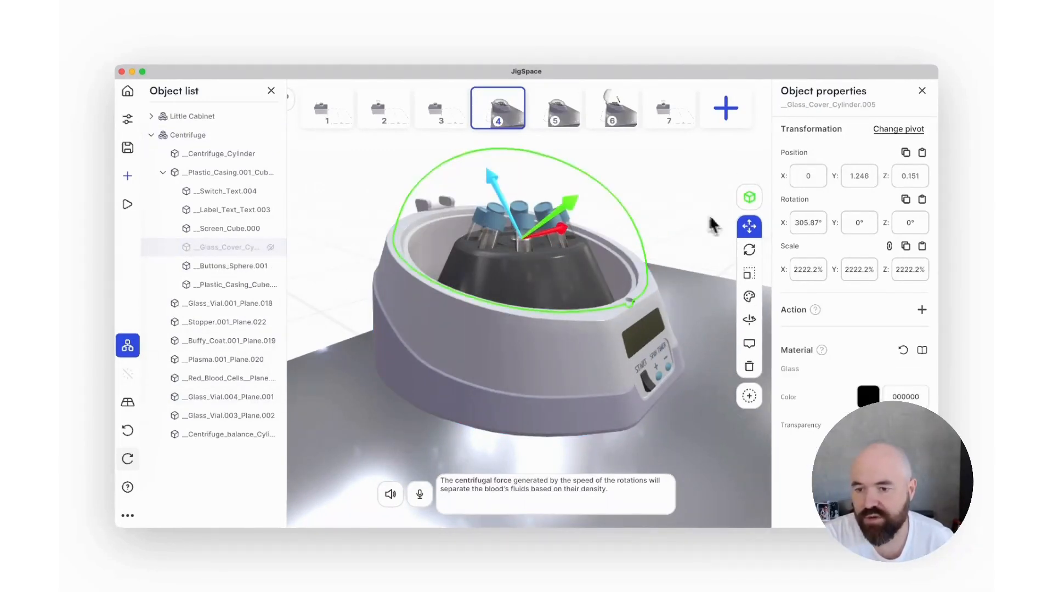
{"action": "left_click_drag", "start_coordinate": [702, 221], "coordinate": [634, 314]}
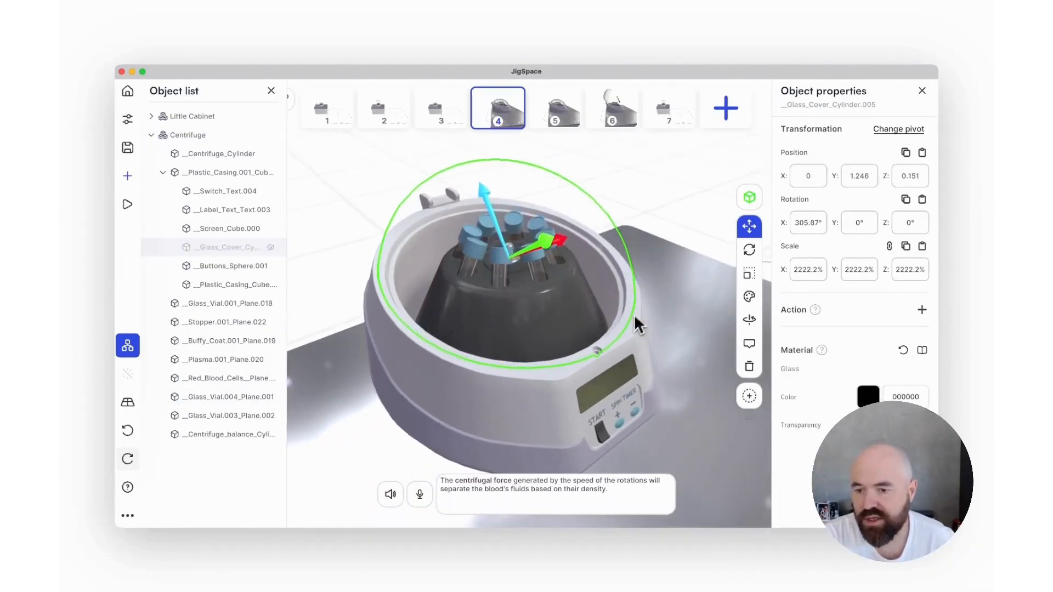
Inspect which objects make up the vial caps, glass vials, centrifuge balance and centrifuge cylinder
{"action": "left_click", "coordinate": [230, 399]}
{"action": "left_click", "coordinate": [230, 415]}
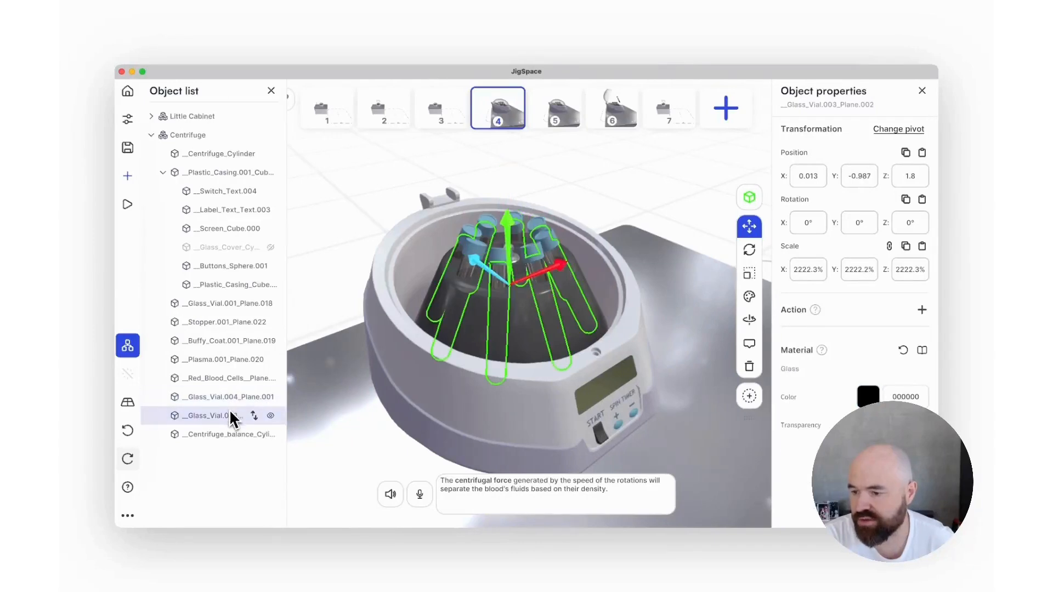
{"action": "left_click", "coordinate": [226, 433]}
{"action": "left_click", "coordinate": [229, 399]}
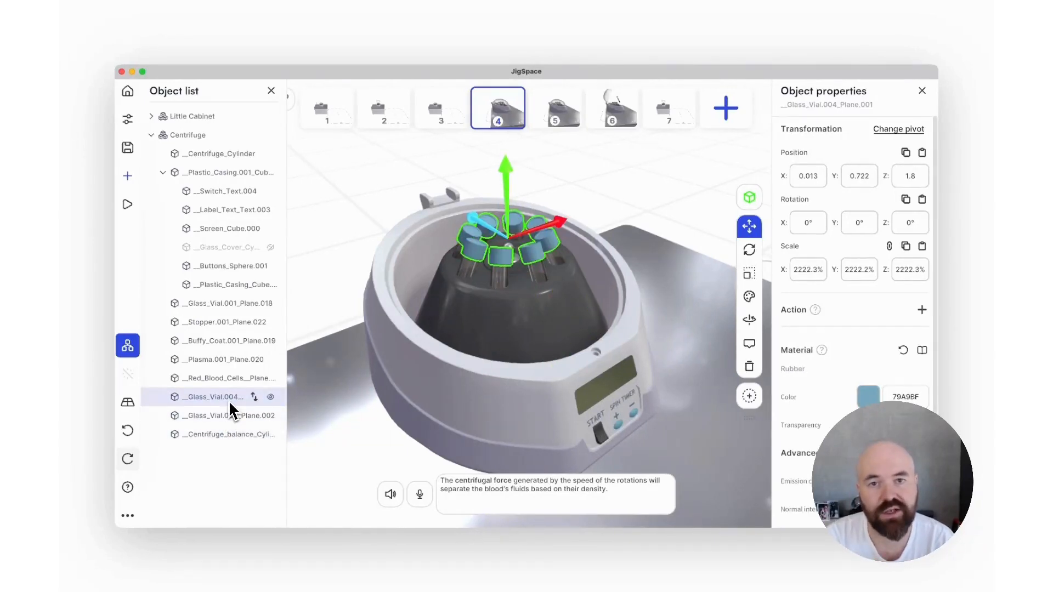
{"action": "left_click", "coordinate": [503, 311]}
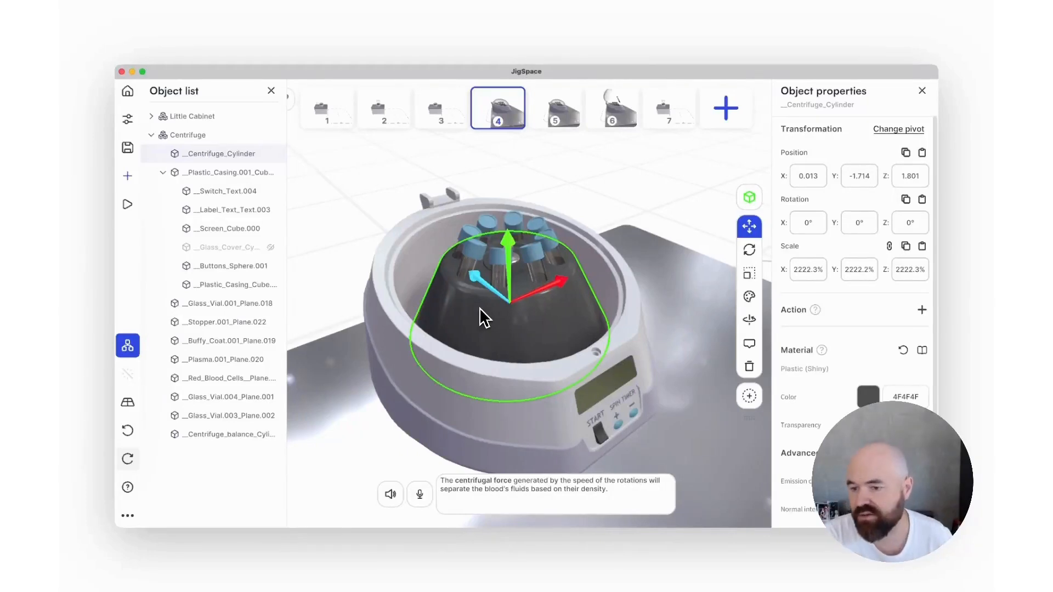
Nest the glass vials object __Glass_Vial.003_Plane.002 under __Centrifuge_Cylinder in the object hierarchy
{"action": "left_click", "coordinate": [225, 404]}
{"action": "left_click", "coordinate": [225, 416]}
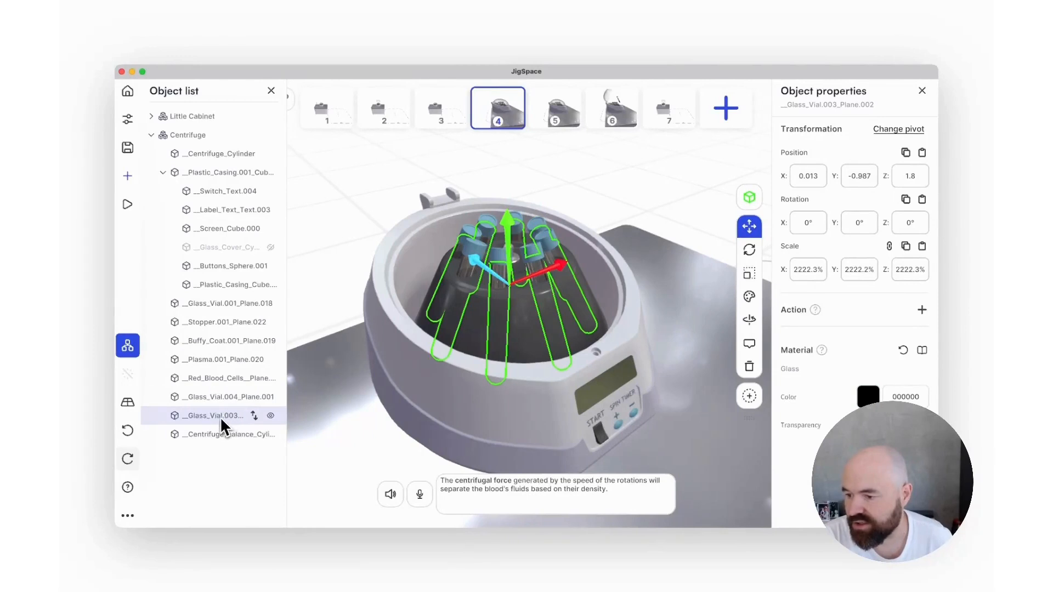
{"action": "left_click", "coordinate": [217, 418]}
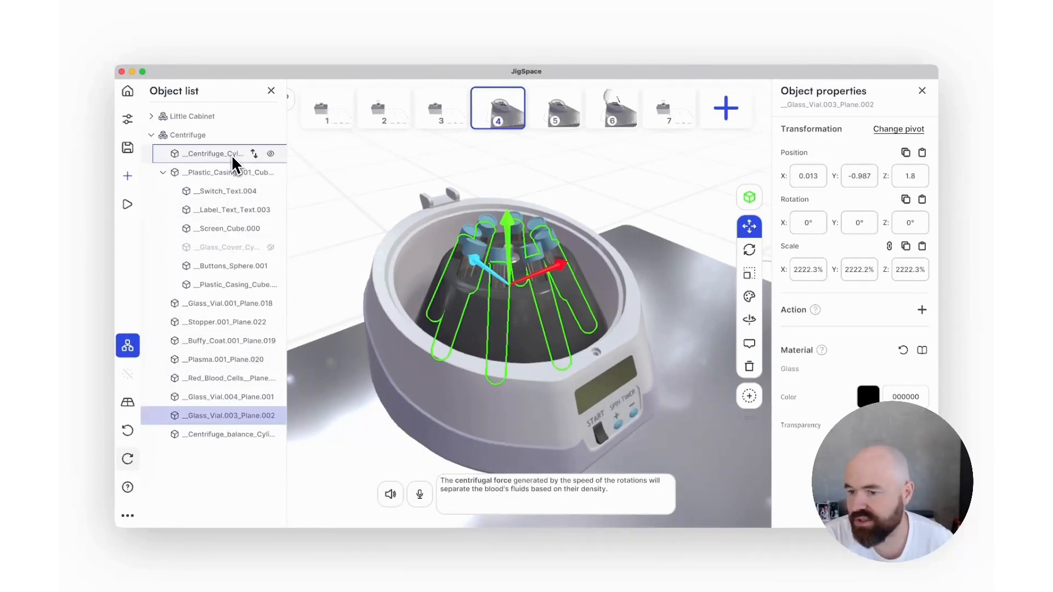
{"action": "left_click_drag", "start_coordinate": [231, 155], "coordinate": [231, 156]}
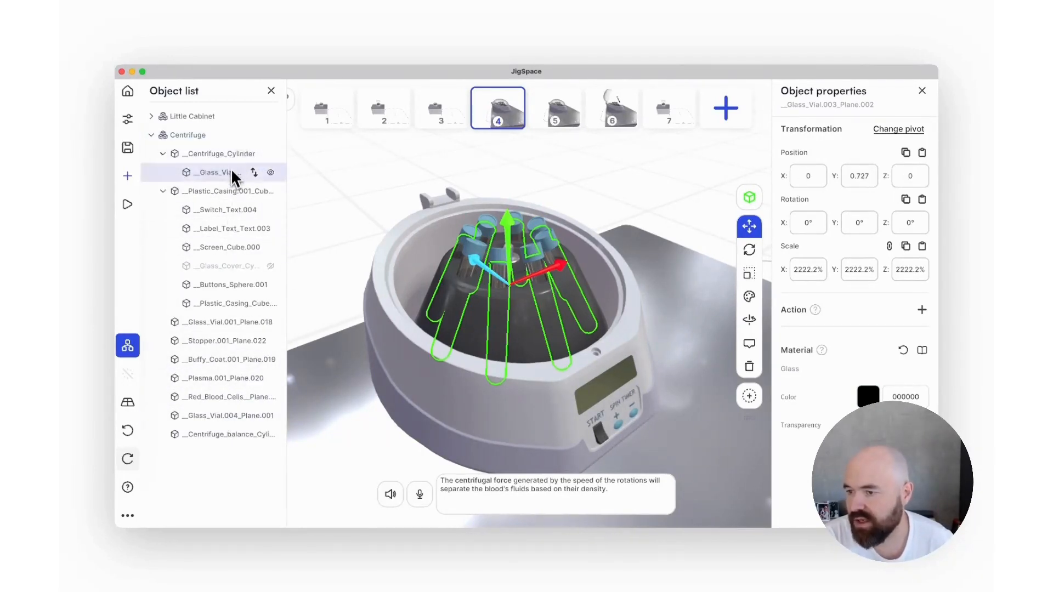
Check the parent-child link between the centrifuge cylinder and the glass vials by switching the cylinder's visibility off and on
{"action": "left_click", "coordinate": [226, 153]}
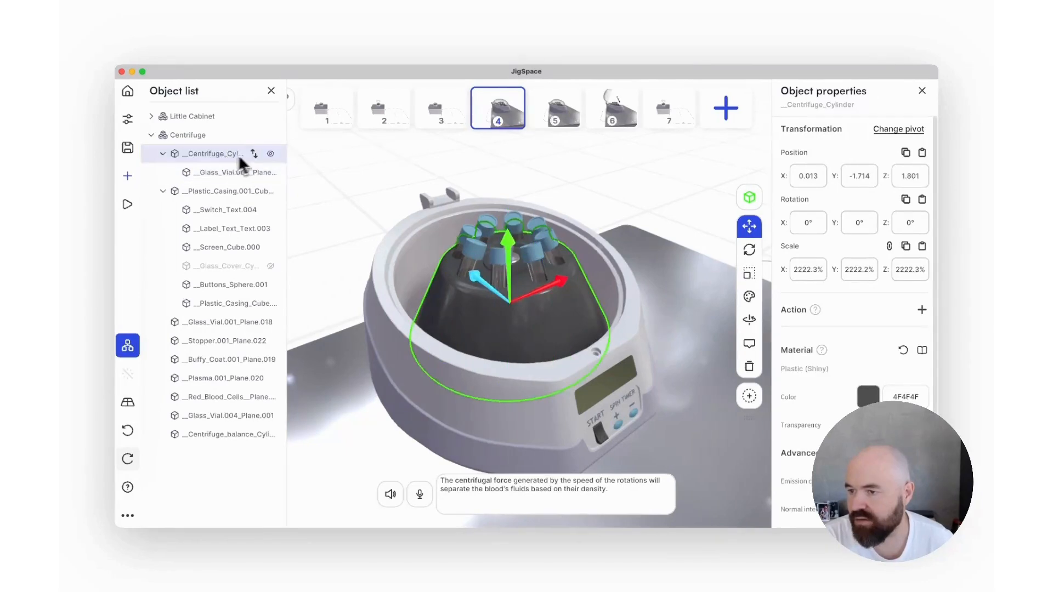
{"action": "left_click", "coordinate": [271, 155]}
{"action": "left_click", "coordinate": [271, 155]}
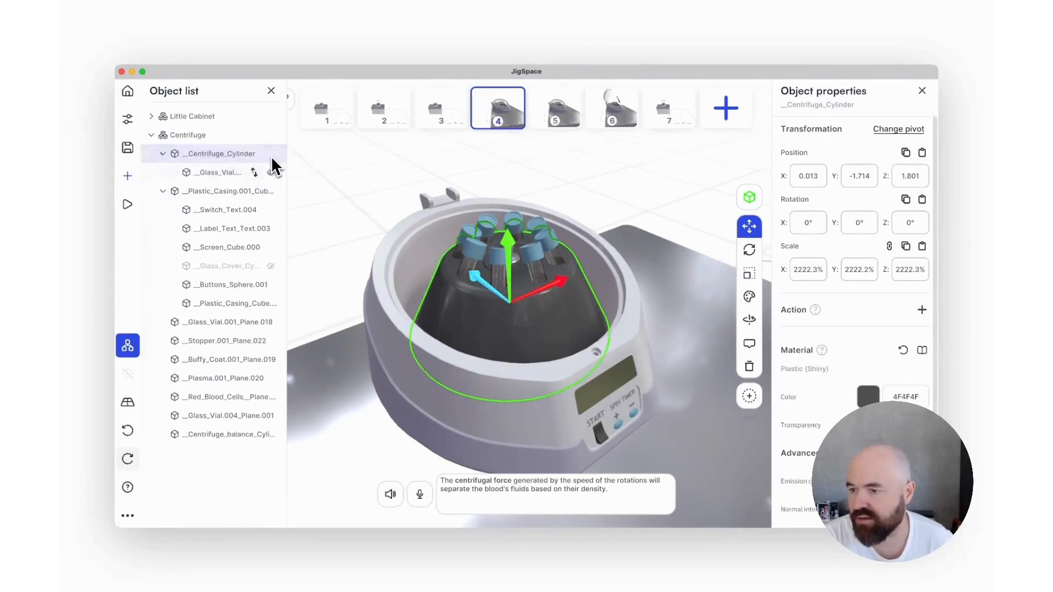
{"action": "left_click", "coordinate": [235, 173]}
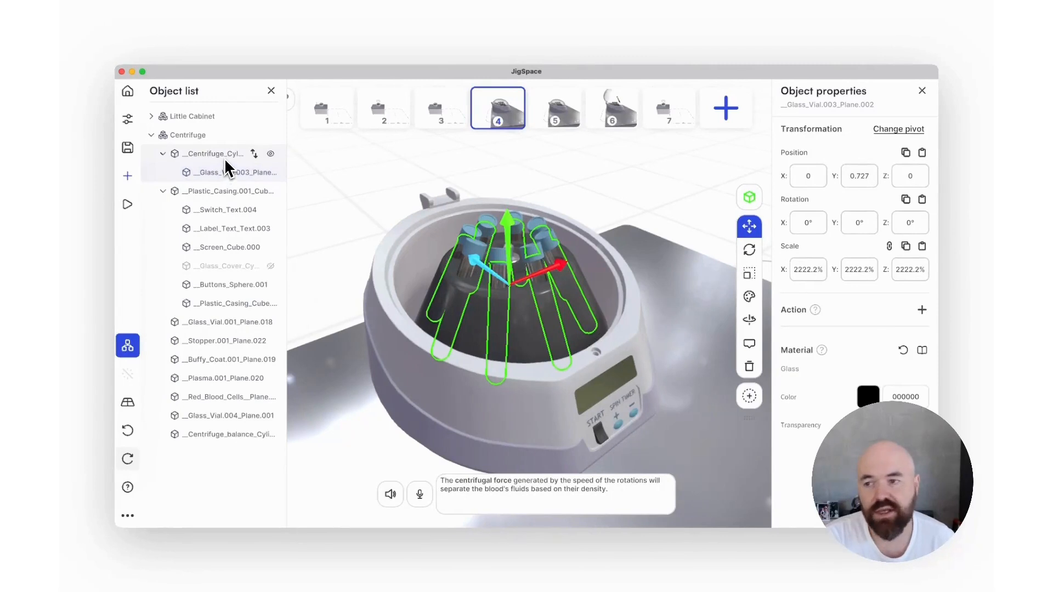
{"action": "left_click", "coordinate": [225, 157]}
{"action": "left_click", "coordinate": [222, 172]}
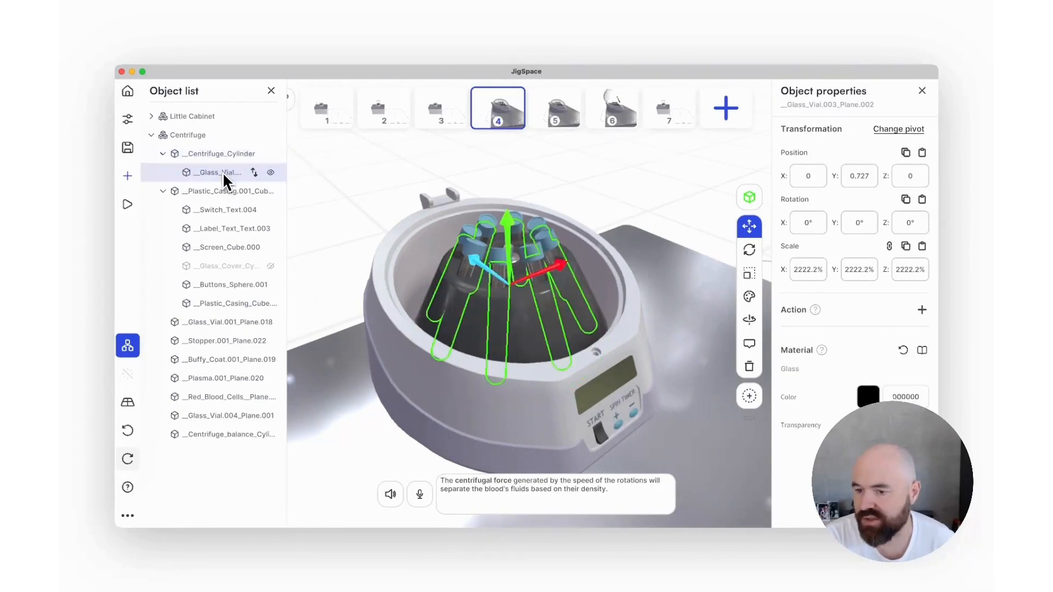
Try raising and rotating the centrifuge cylinder together with its nested vials, undoing each change
{"action": "left_click", "coordinate": [222, 158]}
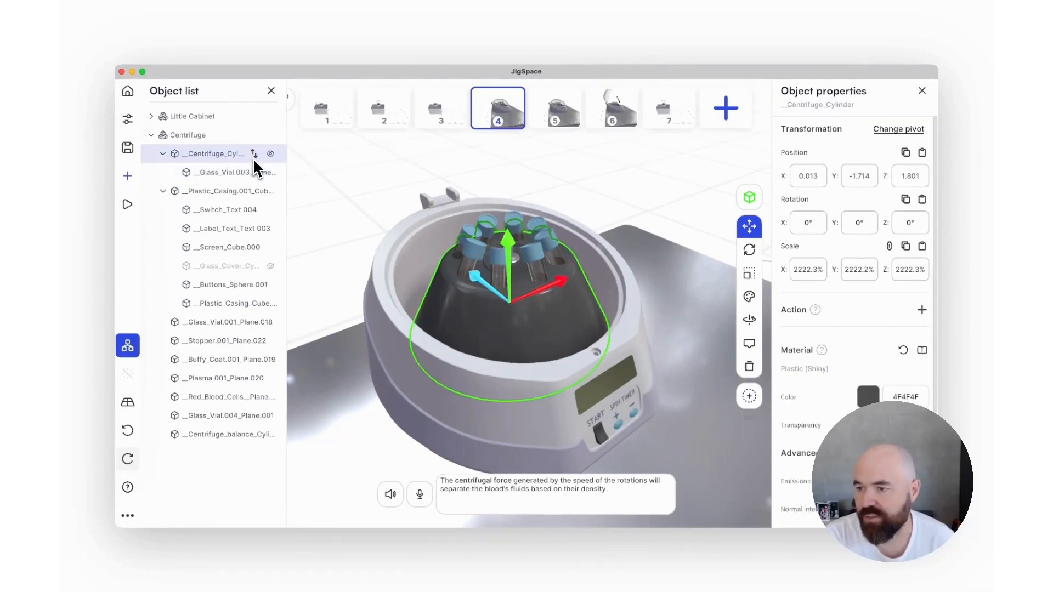
{"action": "left_click_drag", "start_coordinate": [509, 274], "coordinate": [517, 206]}
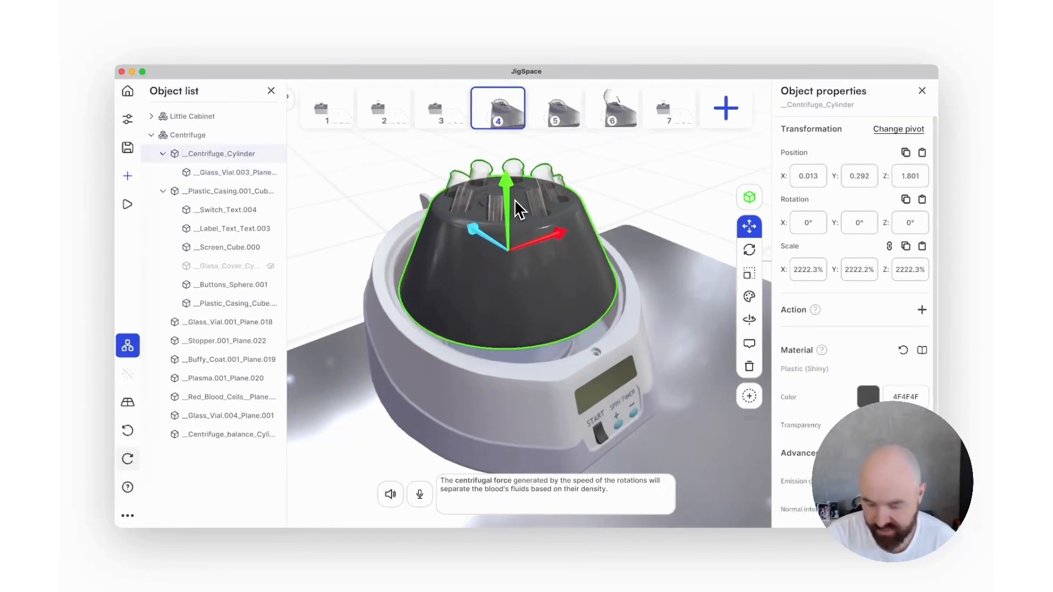
{"action": "key", "text": "super+z"}
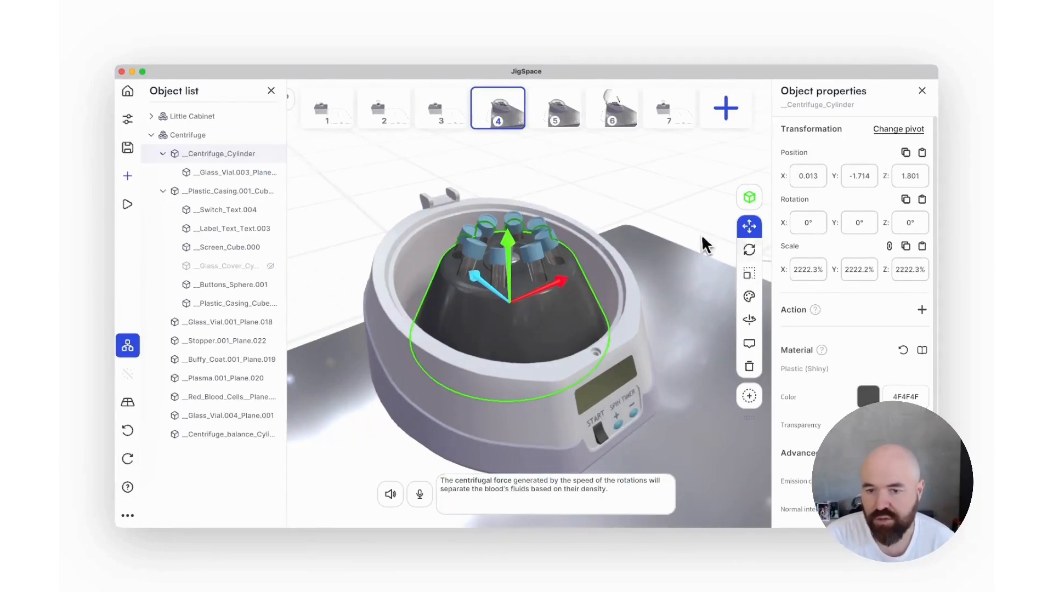
{"action": "left_click", "coordinate": [749, 250]}
{"action": "left_click_drag", "start_coordinate": [490, 328], "coordinate": [511, 336]}
{"action": "key", "text": "super+z"}
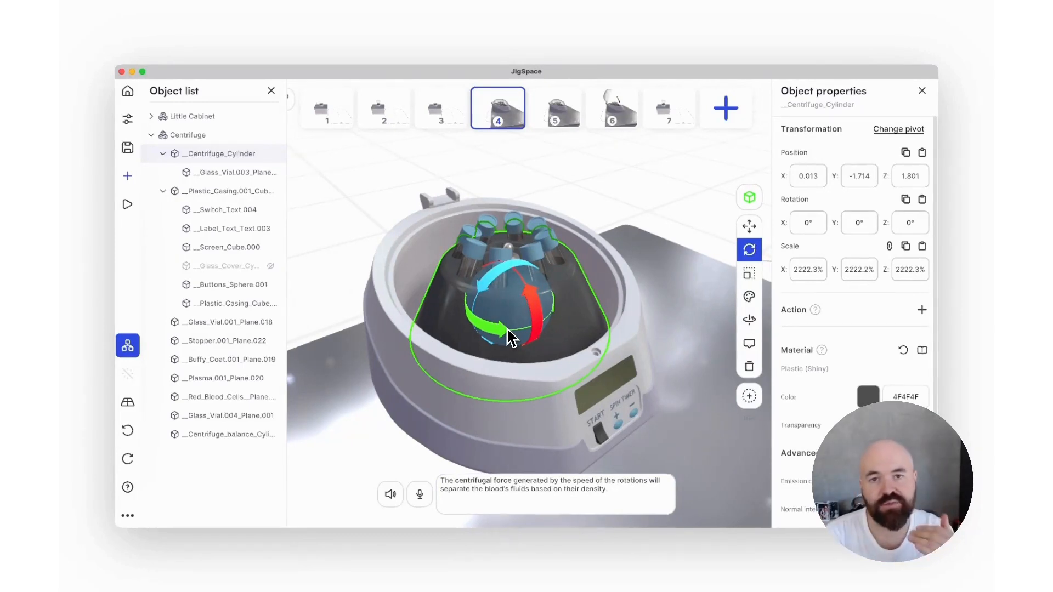
Nest the centrifuge balance under __Centrifuge_Cylinder and the blue vial caps __Glass_Vial.004_Plane.001 under the glass vials
{"action": "left_click", "coordinate": [219, 434]}
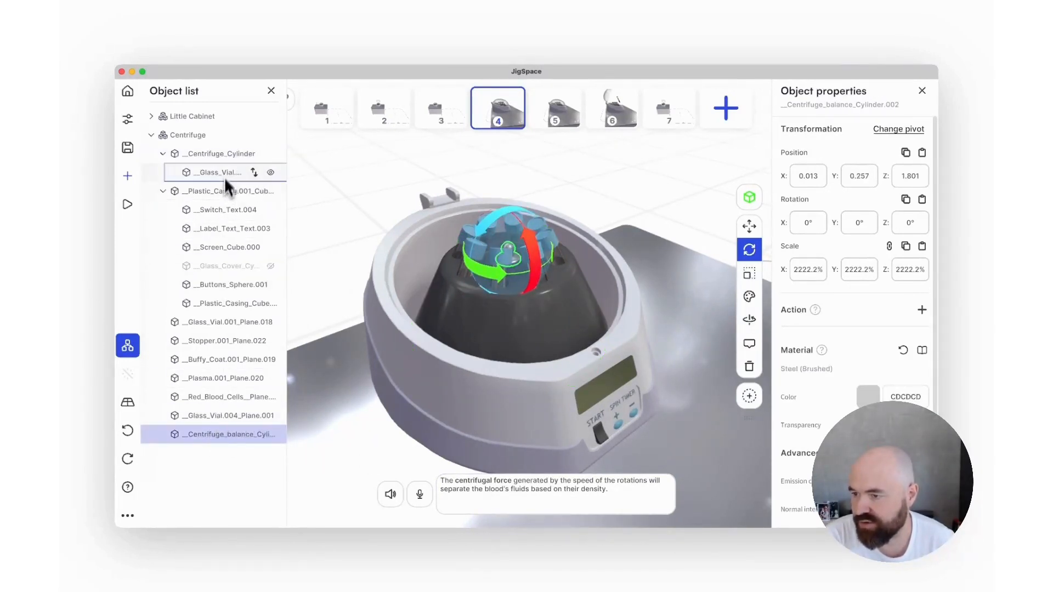
{"action": "left_click_drag", "start_coordinate": [227, 157], "coordinate": [227, 157]}
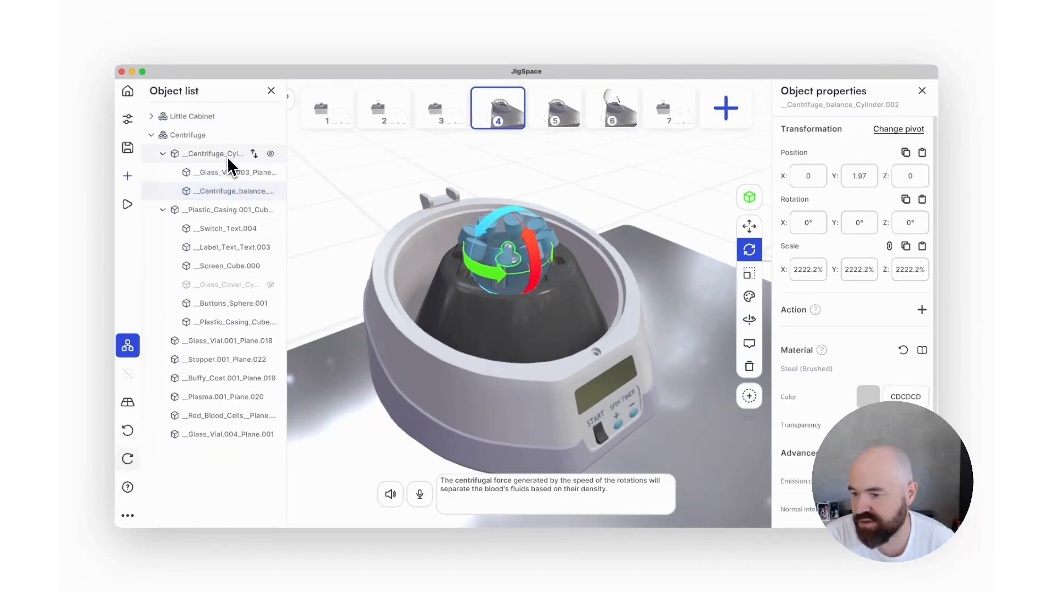
{"action": "left_click", "coordinate": [209, 435]}
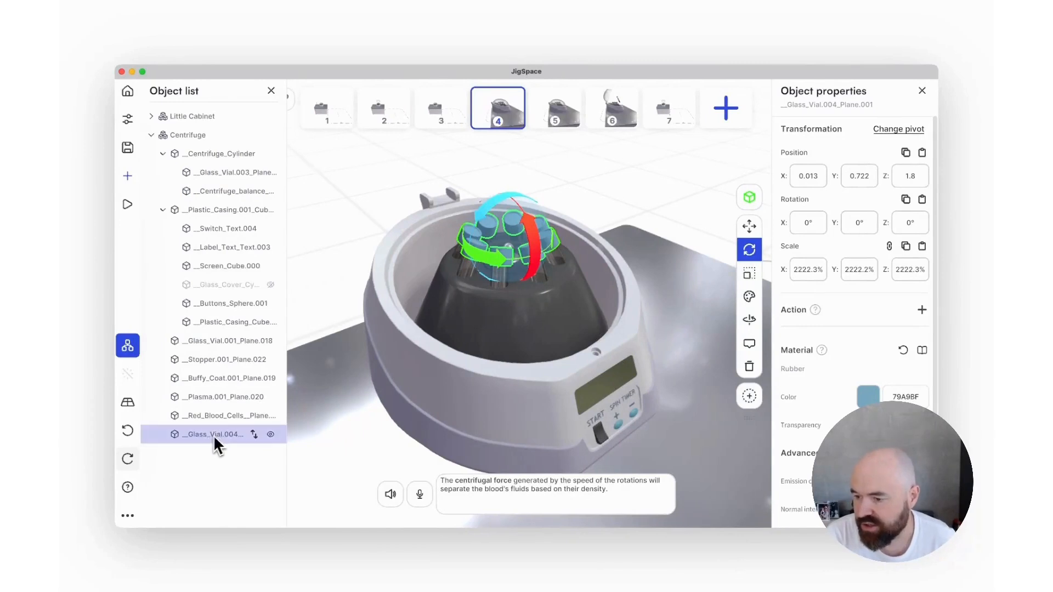
{"action": "left_click_drag", "start_coordinate": [238, 177], "coordinate": [238, 176]}
Try moving the glass vials upward with their nested caps, and undo the move
{"action": "left_click", "coordinate": [226, 172]}
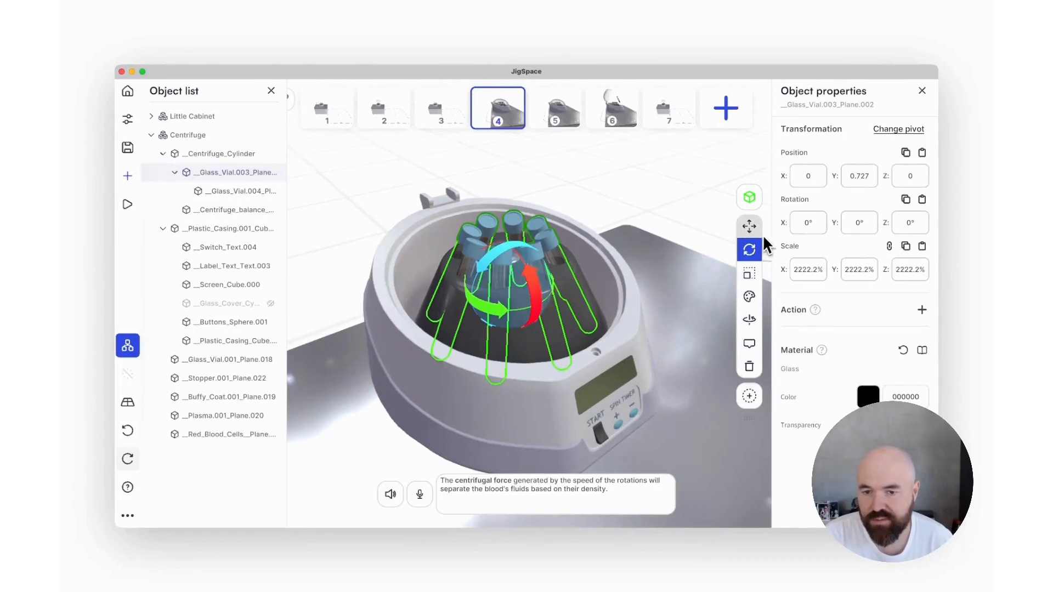
{"action": "left_click", "coordinate": [749, 226]}
{"action": "left_click_drag", "start_coordinate": [516, 241], "coordinate": [515, 166]}
{"action": "key", "text": "super+z"}
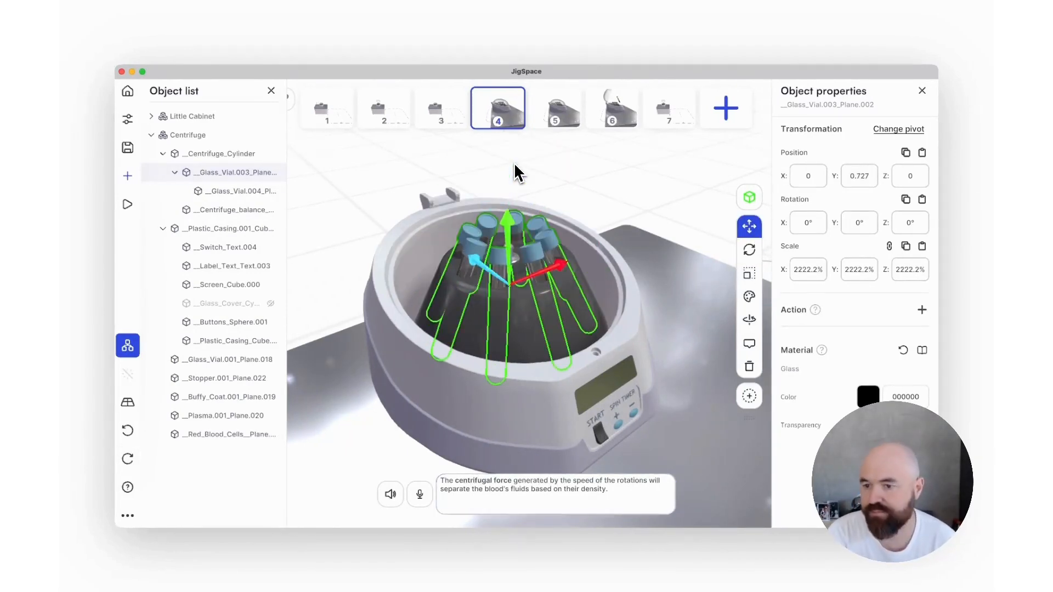
Check the centrifuge cylinder's nested hierarchy by collapsing and expanding it and switching its visibility off and on
{"action": "left_click", "coordinate": [210, 159]}
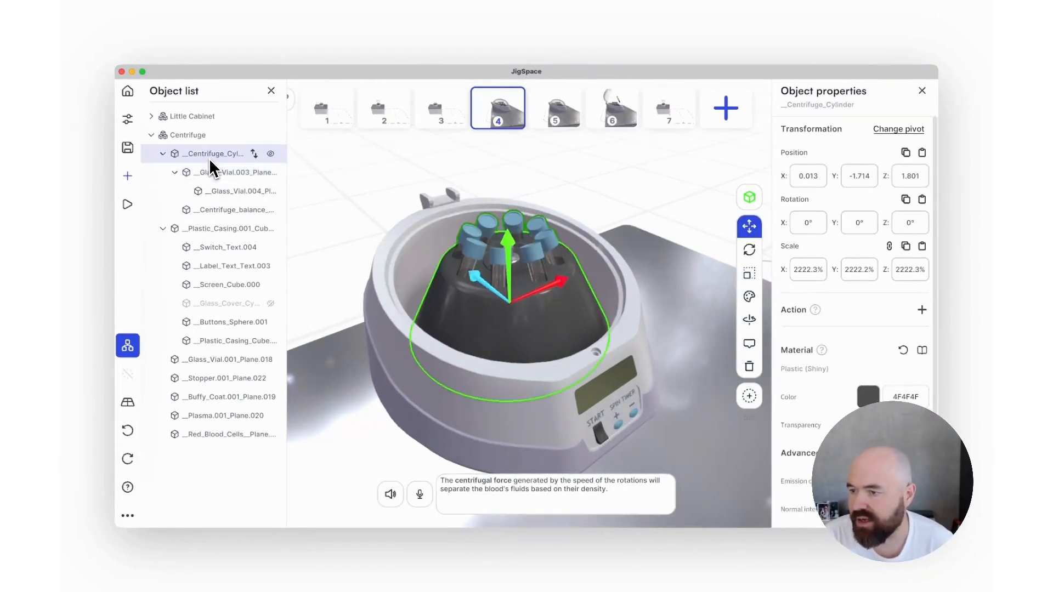
{"action": "left_click", "coordinate": [164, 155]}
{"action": "left_click", "coordinate": [163, 155]}
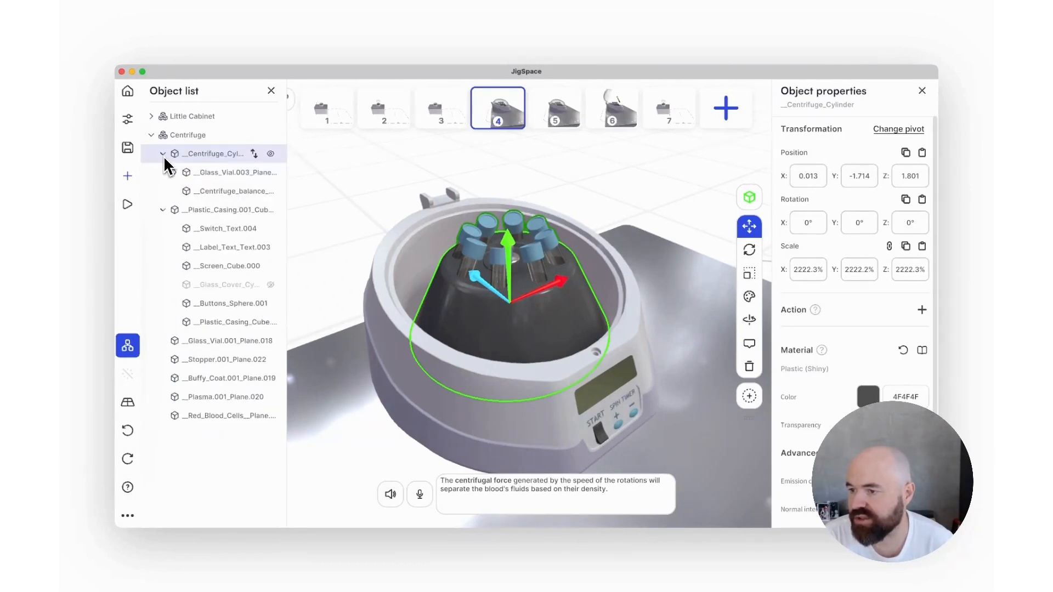
{"action": "left_click", "coordinate": [271, 155]}
{"action": "left_click", "coordinate": [271, 155]}
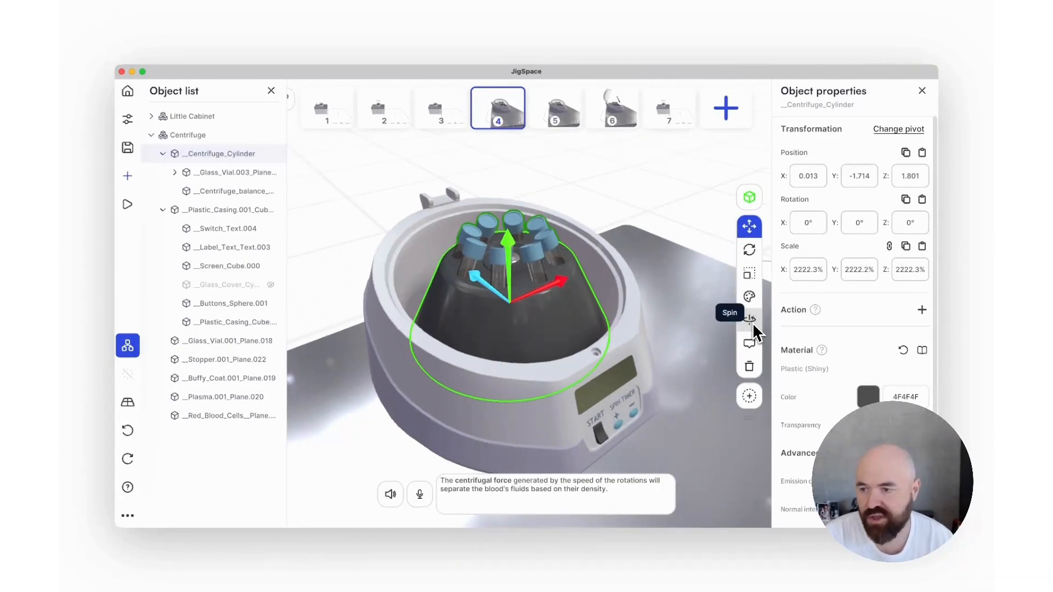
{"action": "left_click", "coordinate": [226, 178]}
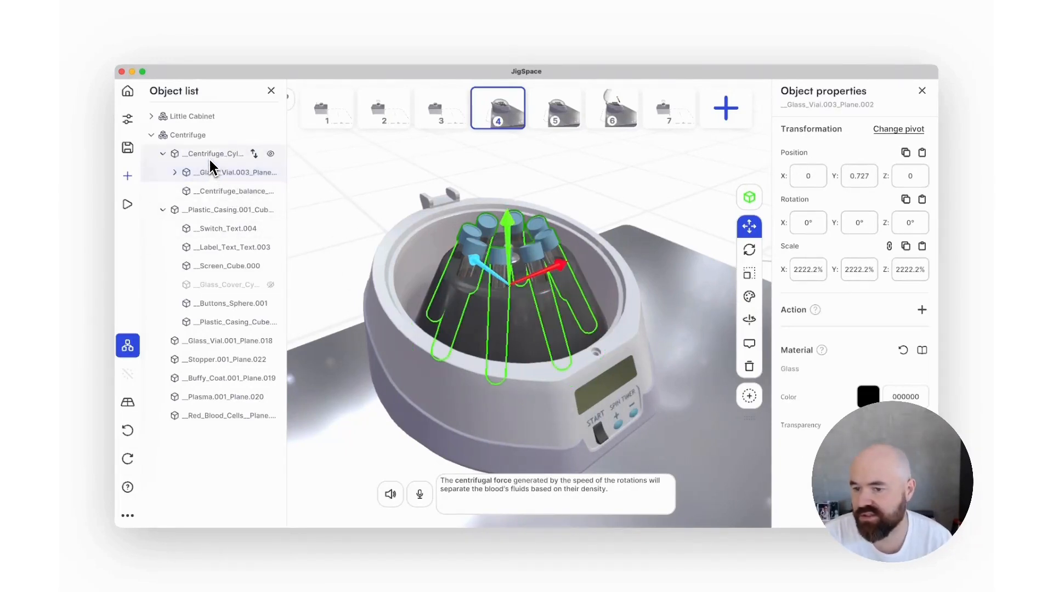
Make the centrifuge cylinder spin around the Y axis only, at a speed of 500
{"action": "left_click", "coordinate": [209, 157]}
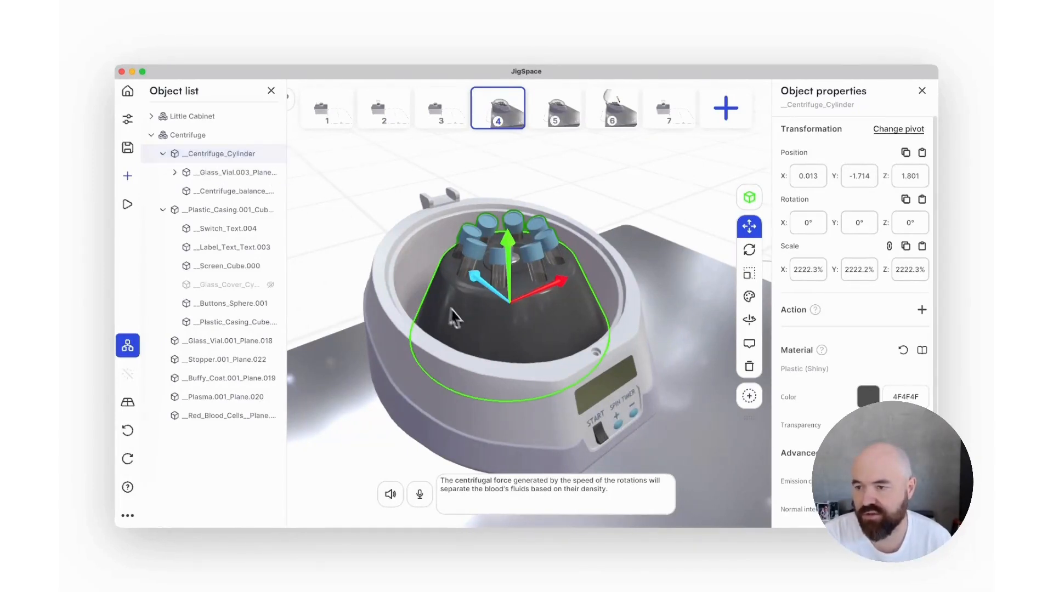
{"action": "left_click", "coordinate": [750, 320]}
{"action": "left_click", "coordinate": [709, 304]}
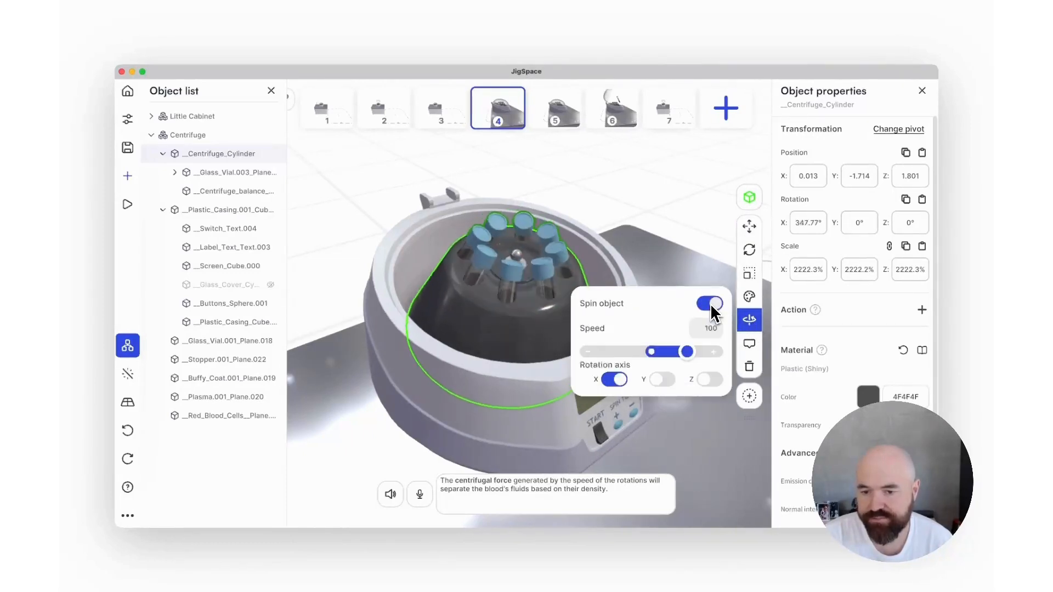
{"action": "left_click", "coordinate": [615, 380]}
{"action": "left_click", "coordinate": [660, 381]}
{"action": "type", "text": "500"}
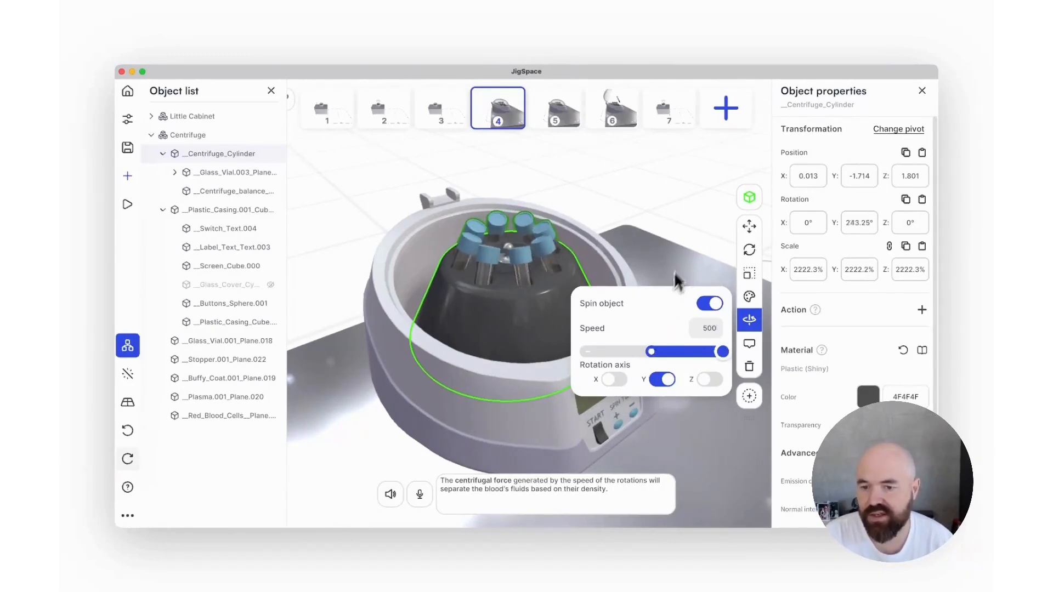
{"action": "left_click", "coordinate": [688, 228]}
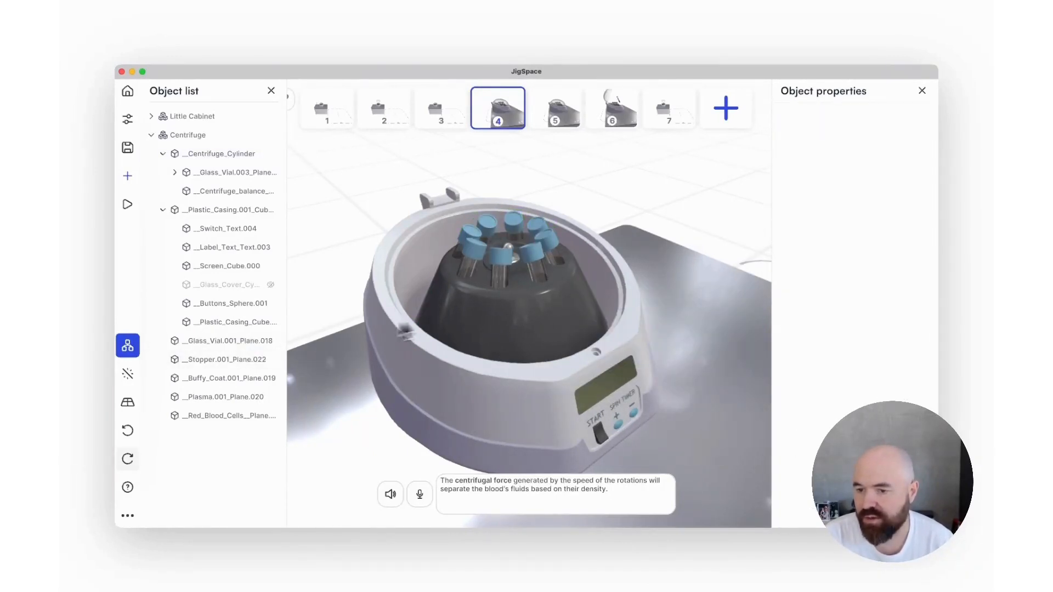
{"action": "left_click", "coordinate": [510, 318]}
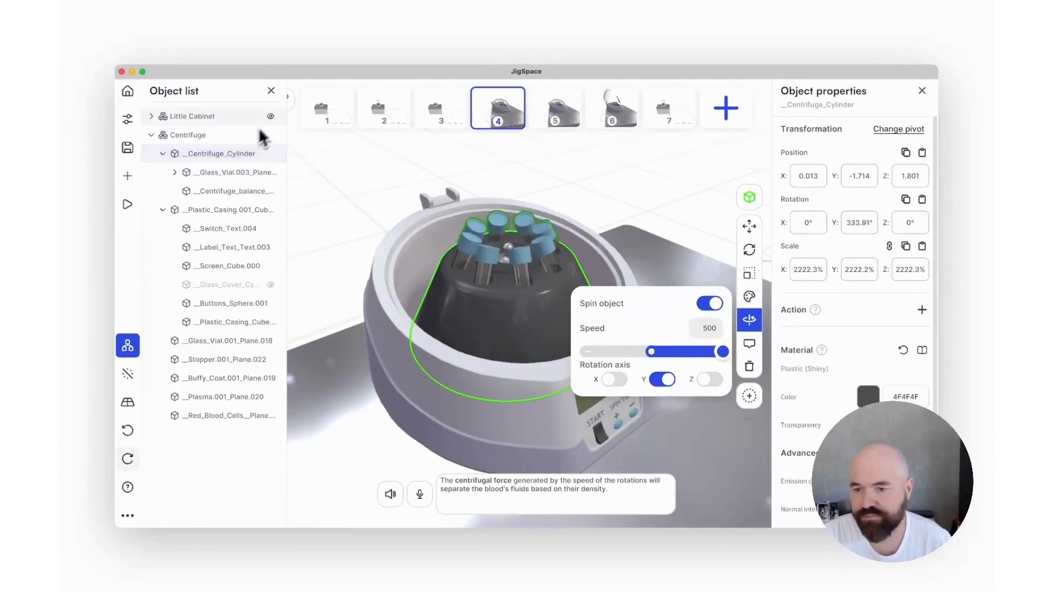
{"action": "left_click", "coordinate": [558, 164]}
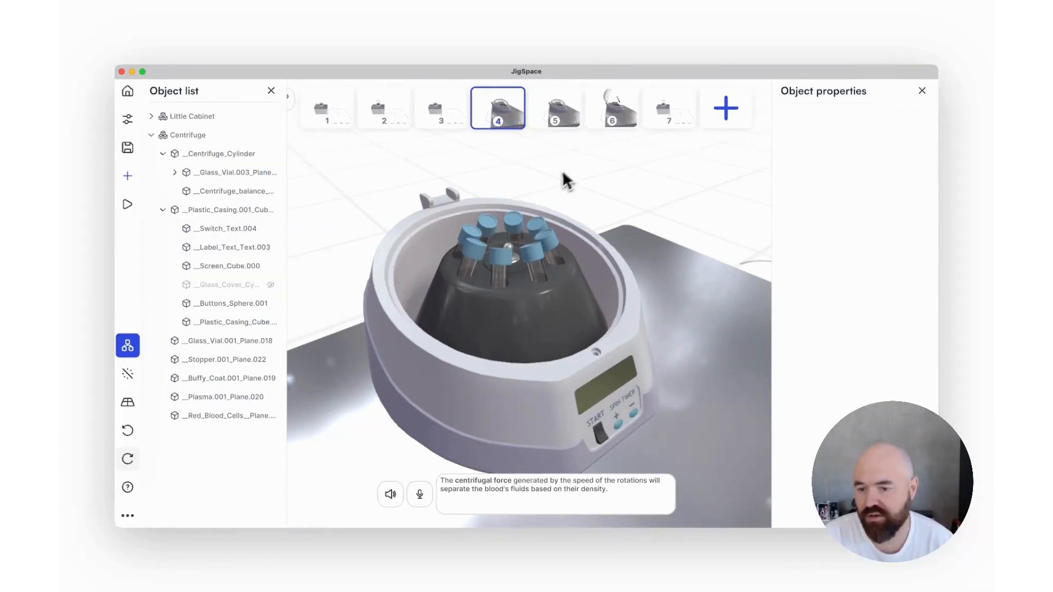
Collapse the vials and centrifuge cylinder hierarchies, and make the glass cover nested under __Plastic_Casing.001 visible
{"action": "left_click", "coordinate": [174, 172]}
{"action": "left_click", "coordinate": [164, 154]}
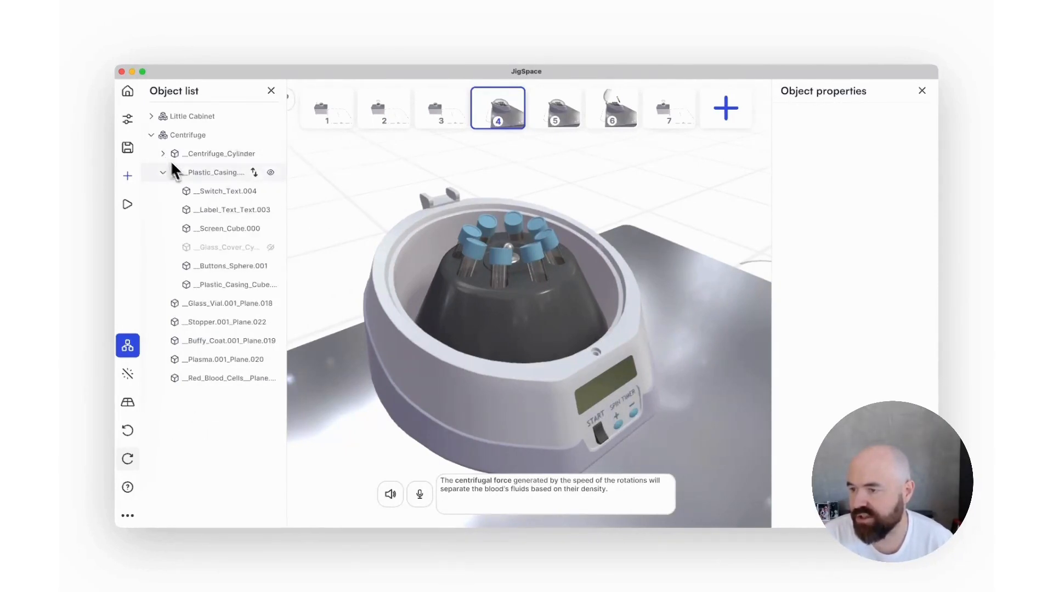
{"action": "left_click", "coordinate": [200, 174]}
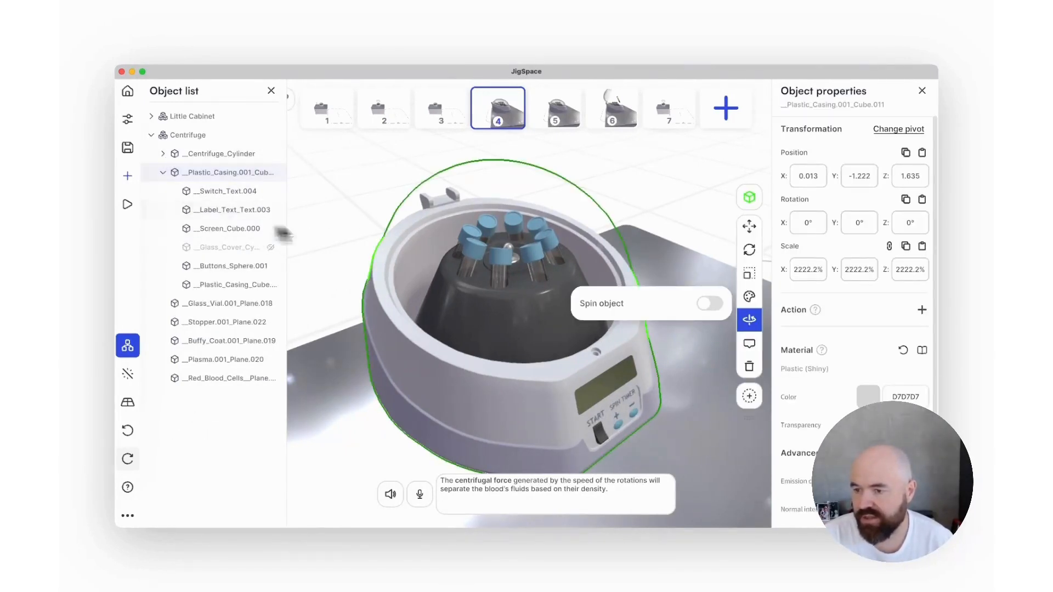
{"action": "left_click", "coordinate": [270, 247]}
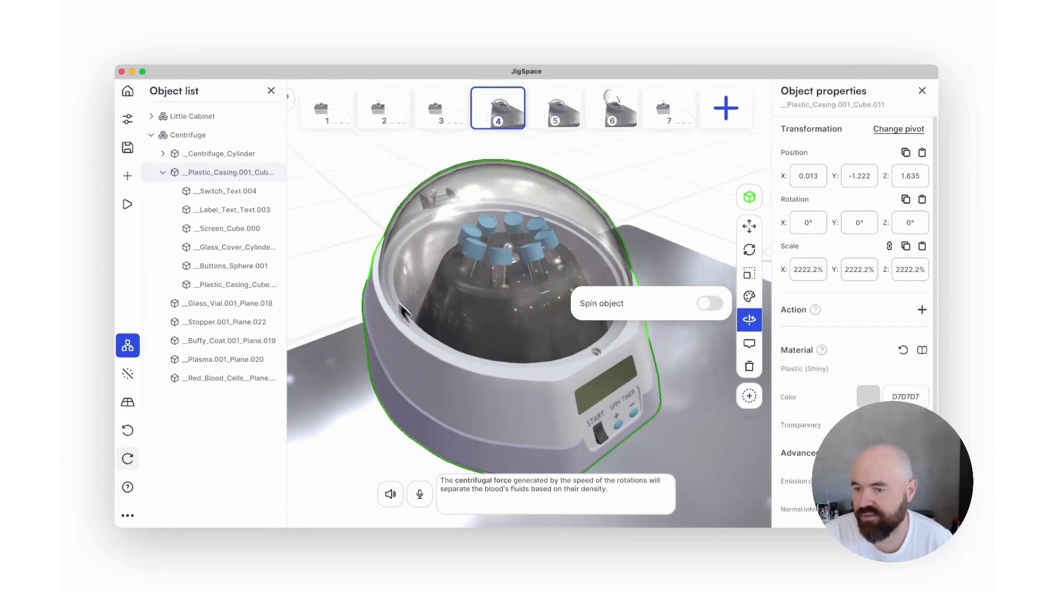
{"action": "left_click_drag", "start_coordinate": [340, 207], "coordinate": [320, 184]}
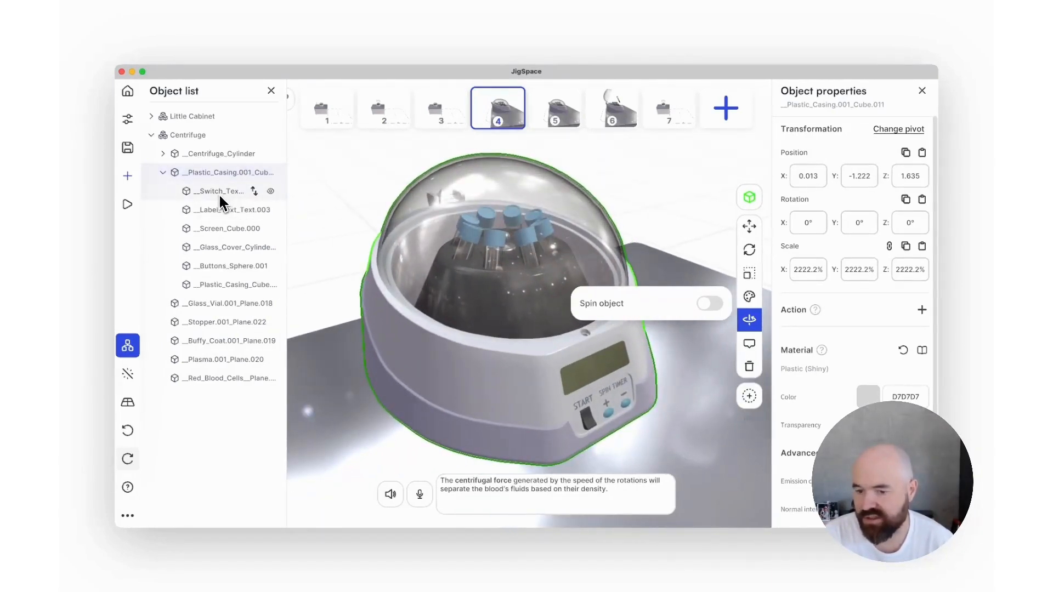
Inspect the label text, glass cover and buttons nested under the plastic casing, and switch the casing's visibility off and on
{"action": "left_click", "coordinate": [216, 210]}
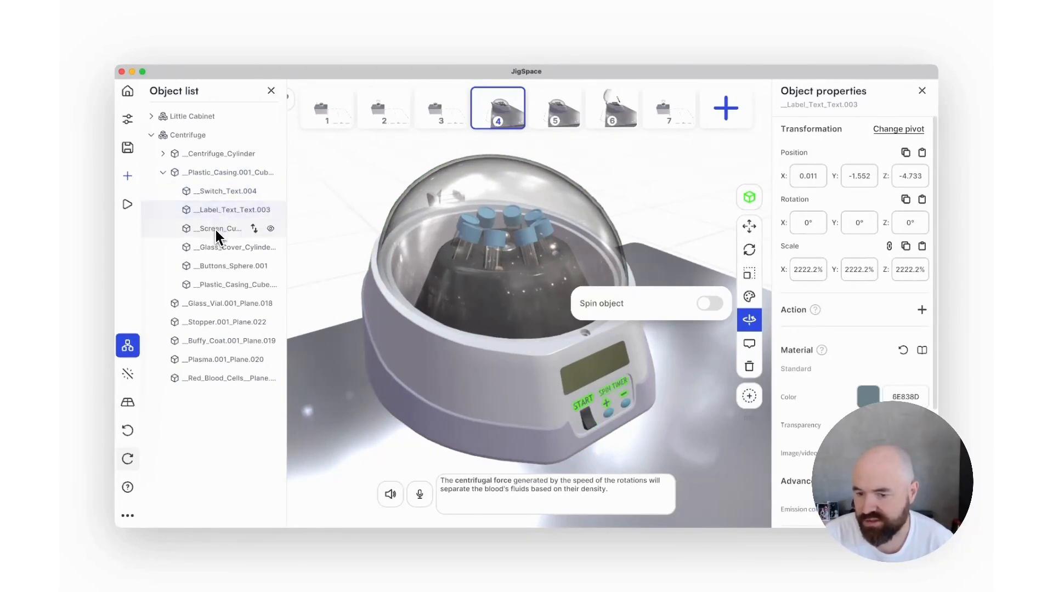
{"action": "left_click", "coordinate": [216, 248]}
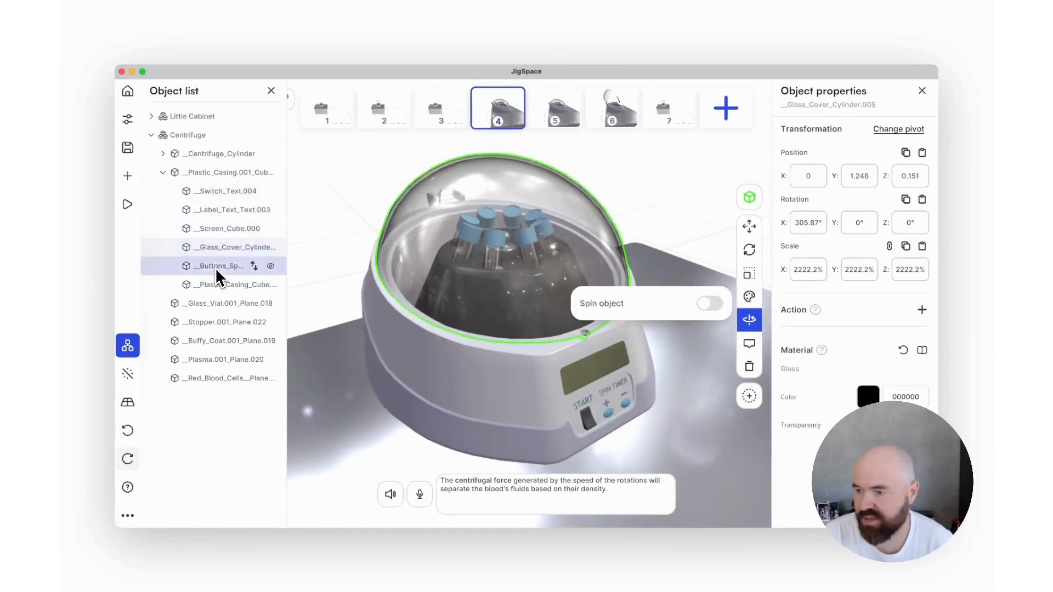
{"action": "left_click", "coordinate": [216, 268]}
{"action": "left_click", "coordinate": [271, 174]}
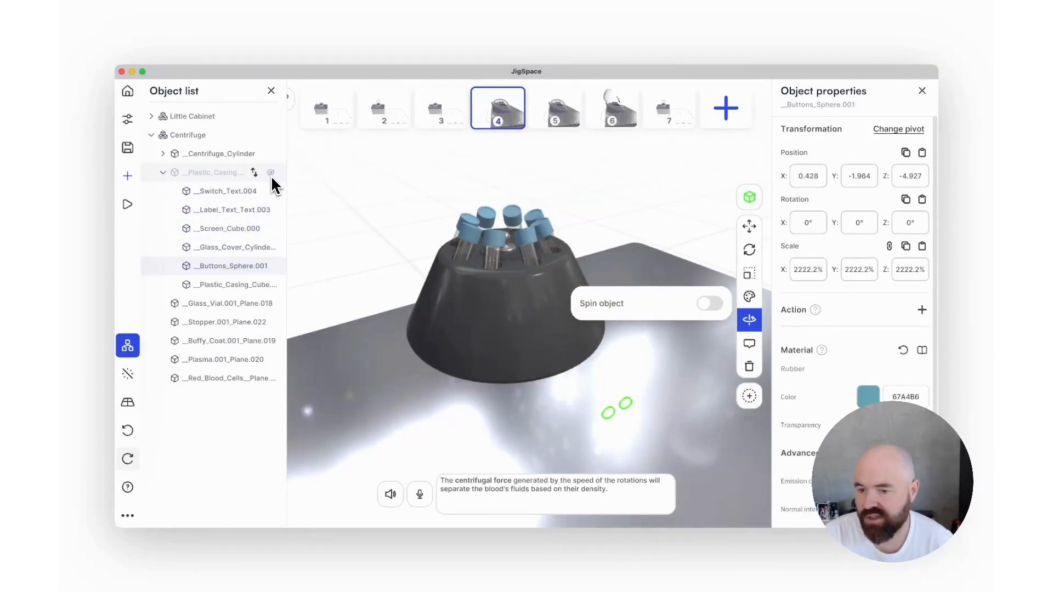
{"action": "left_click", "coordinate": [271, 174]}
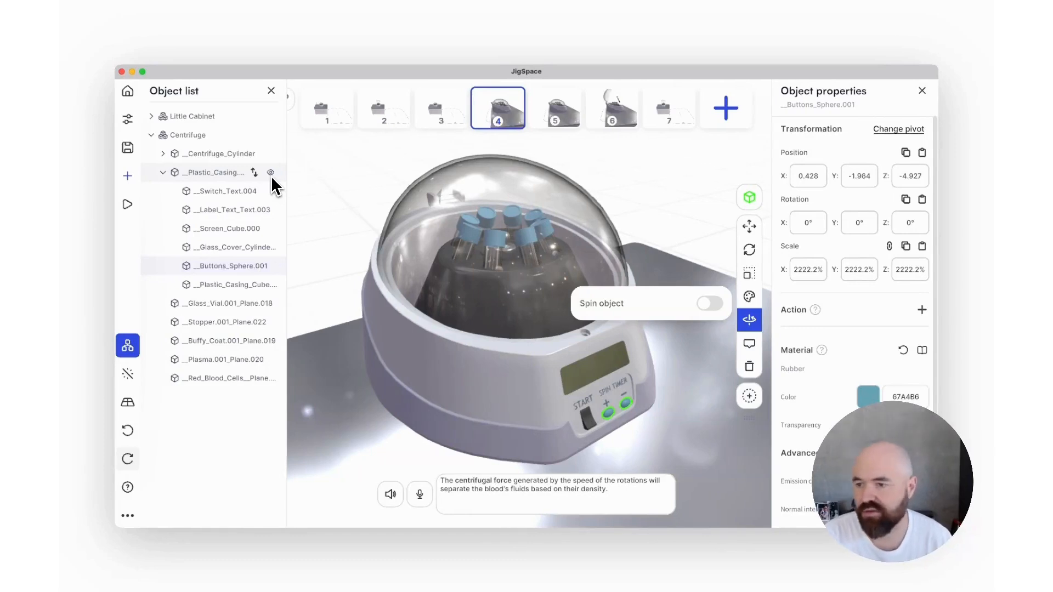
Try moving the plastic casing downward with its nested parts, and undo the move
{"action": "left_click", "coordinate": [223, 174]}
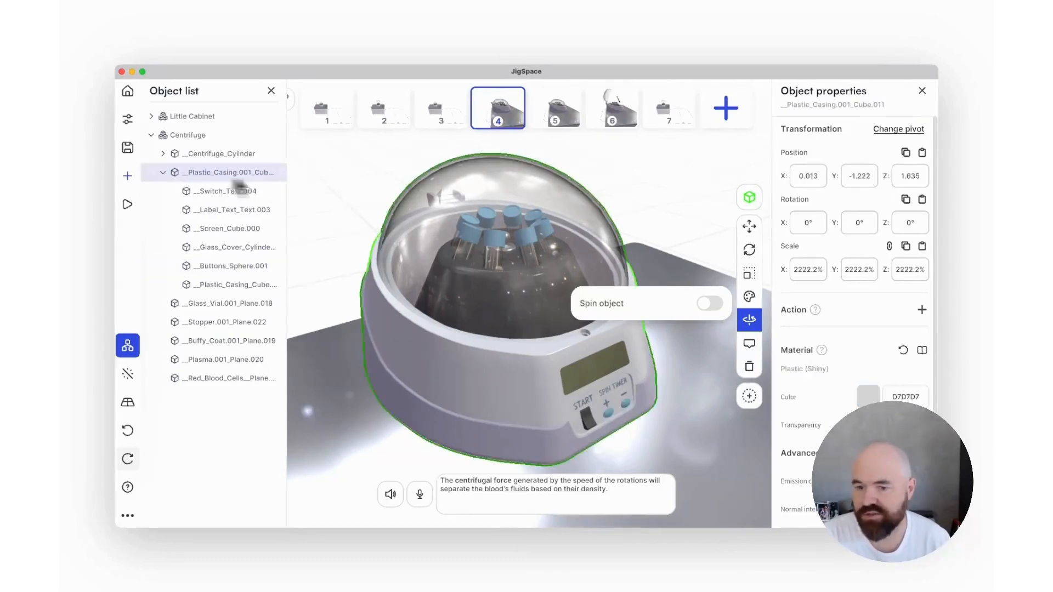
{"action": "left_click", "coordinate": [749, 227]}
{"action": "left_click_drag", "start_coordinate": [510, 373], "coordinate": [507, 470]}
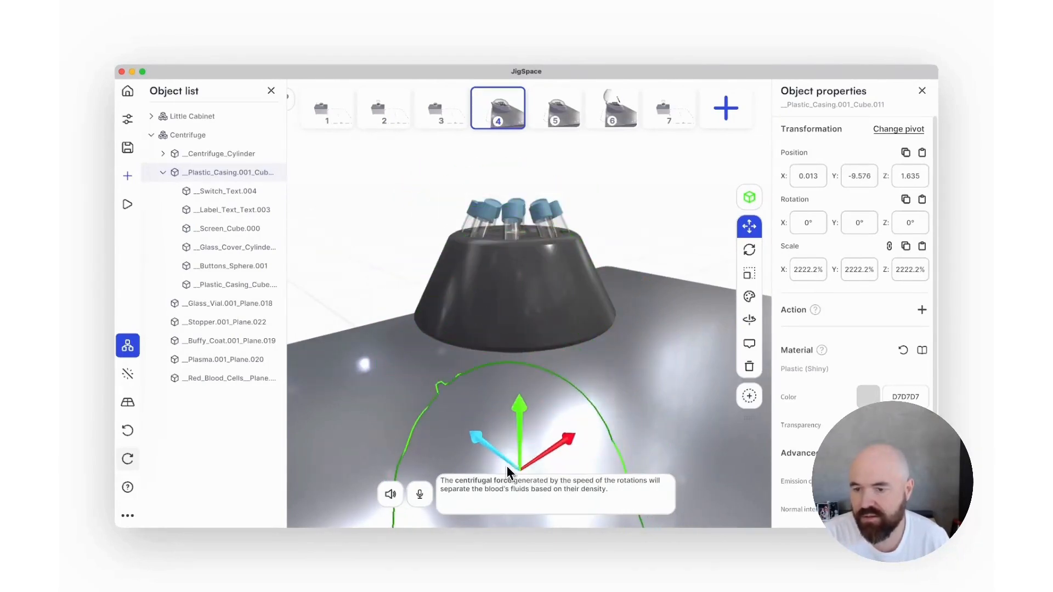
{"action": "key", "text": "super+z"}
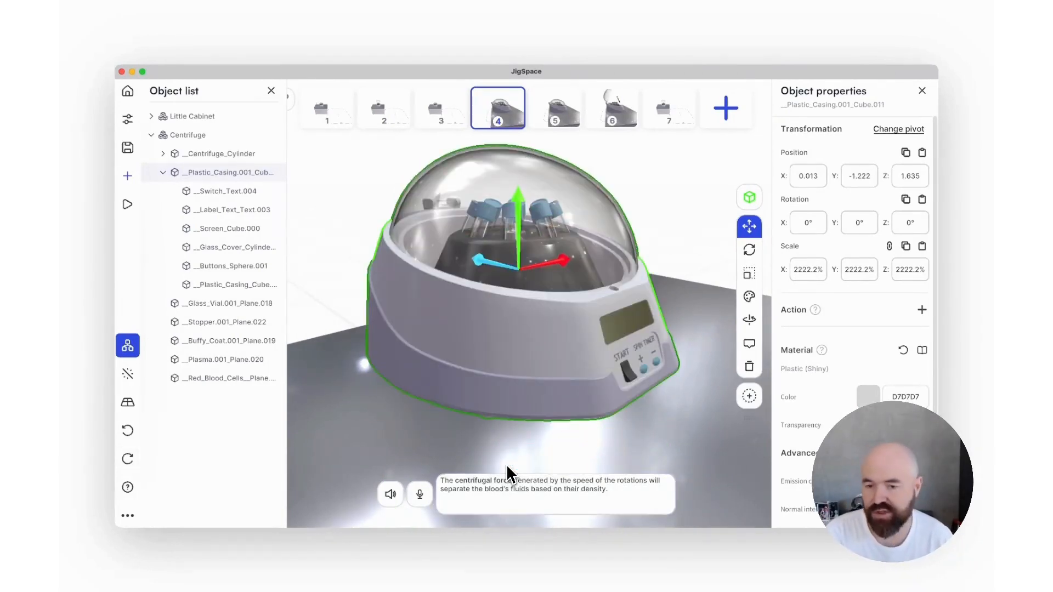
{"action": "left_click_drag", "start_coordinate": [472, 387], "coordinate": [616, 380]}
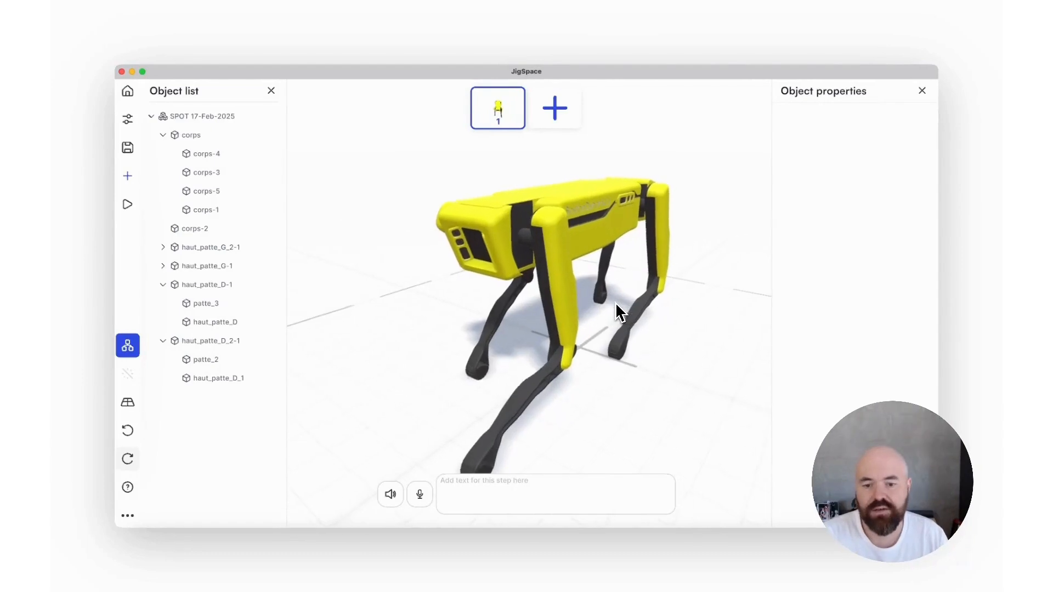
Examine the SPOT robot's leg groups and the leg parts nested under haut_patte_G_2-1
{"action": "scroll", "coordinate": [616, 302], "scroll_direction": "down", "scroll_amount": 2}
{"action": "left_click_drag", "start_coordinate": [615, 303], "coordinate": [591, 302]}
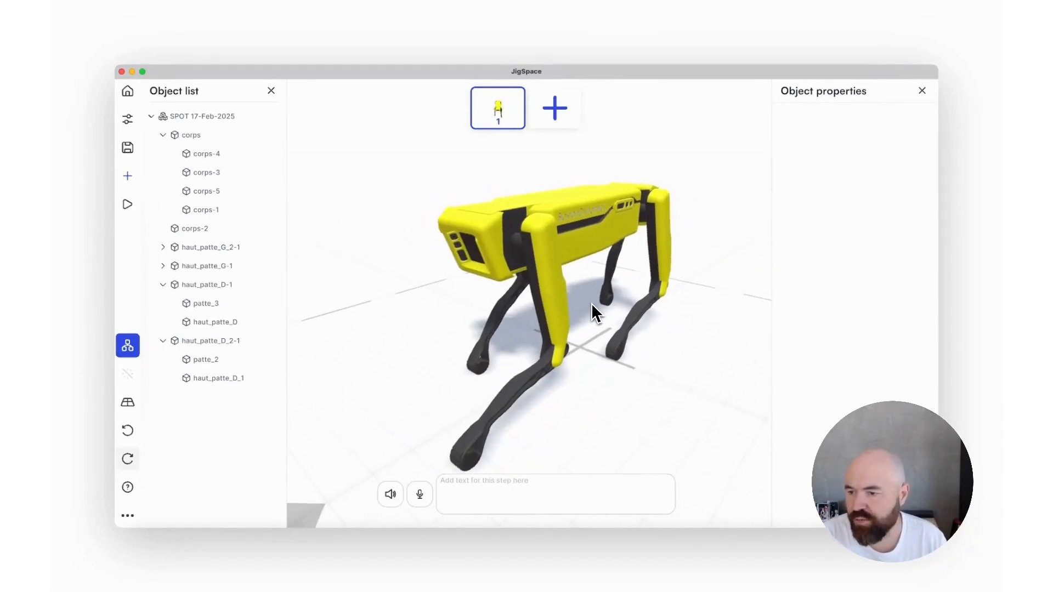
{"action": "left_click", "coordinate": [217, 342]}
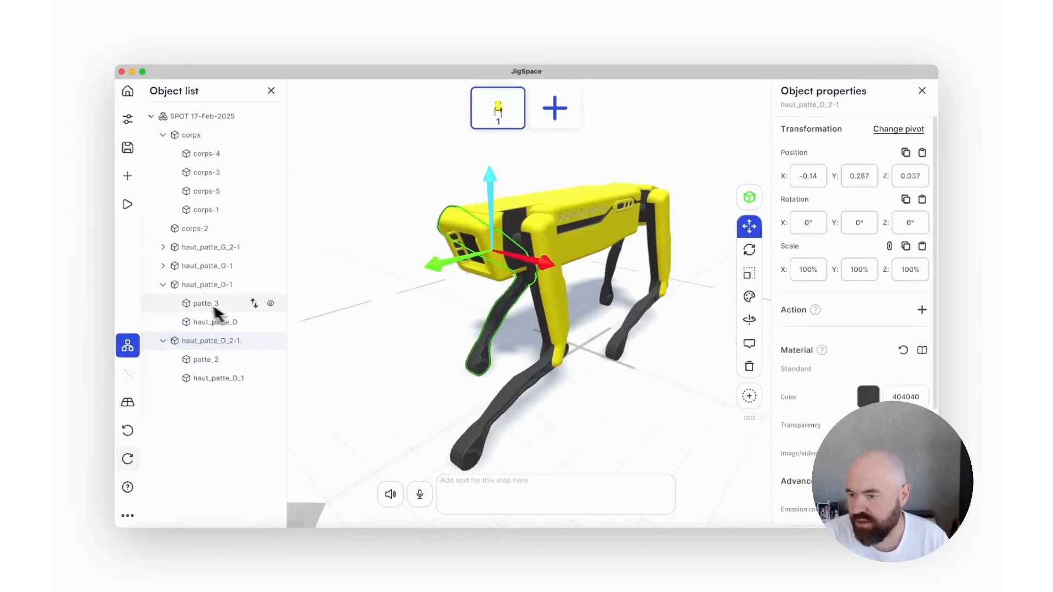
{"action": "left_click", "coordinate": [200, 287]}
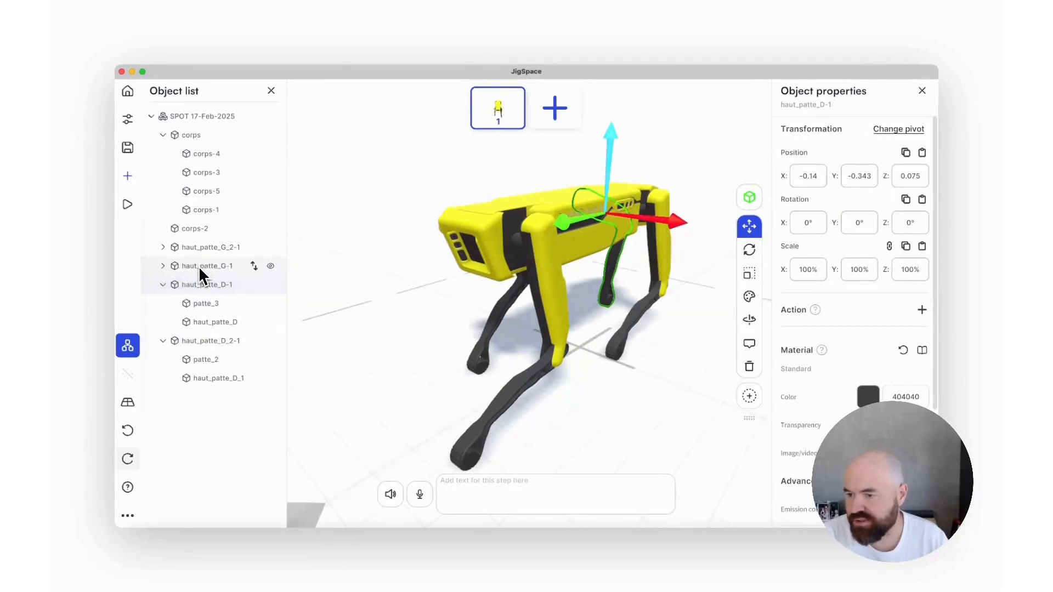
{"action": "left_click", "coordinate": [530, 243]}
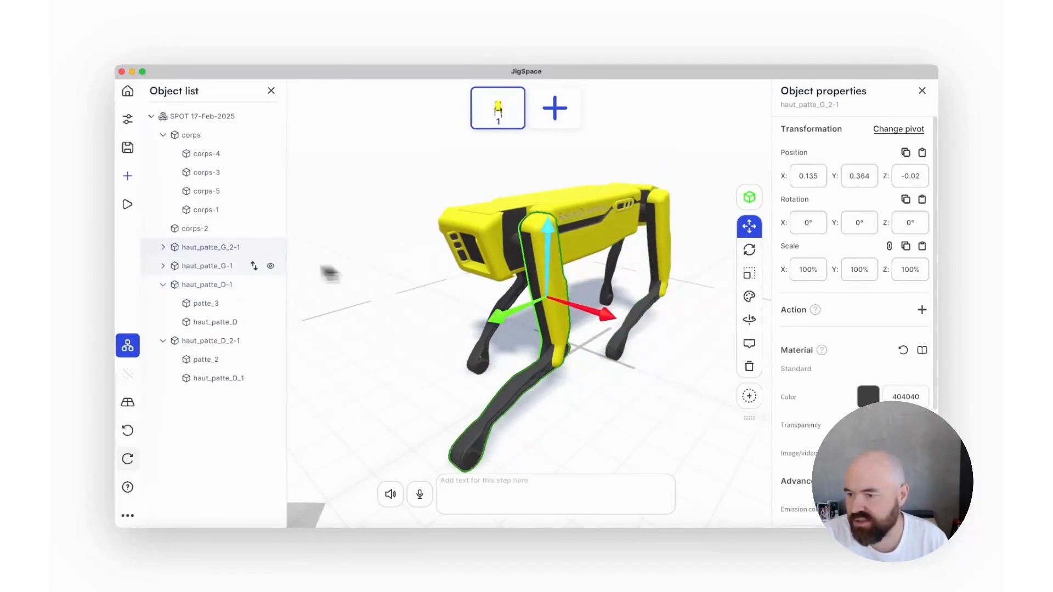
{"action": "left_click", "coordinate": [164, 247]}
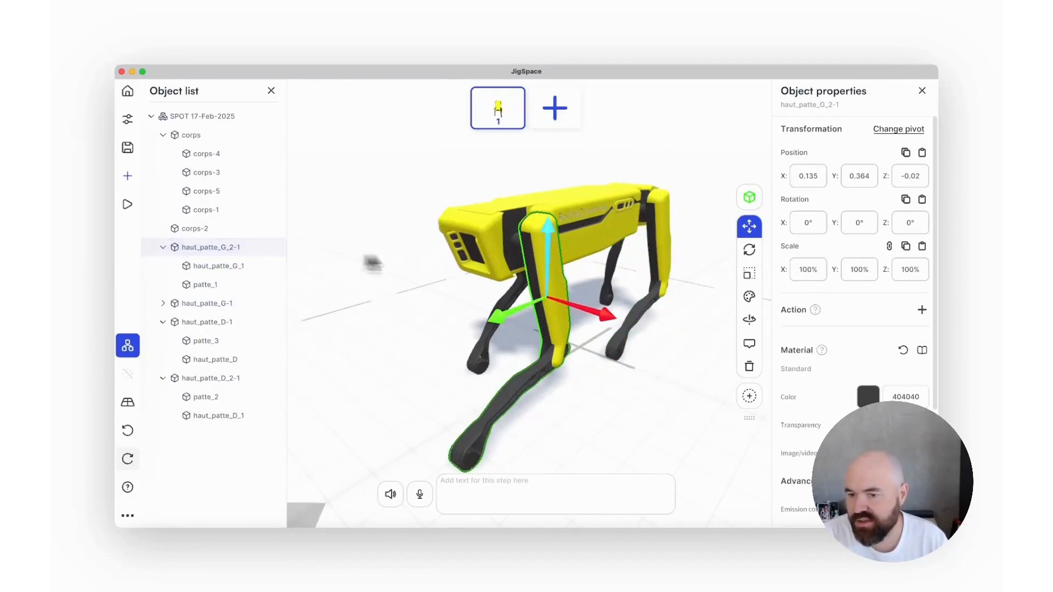
{"action": "left_click", "coordinate": [212, 269]}
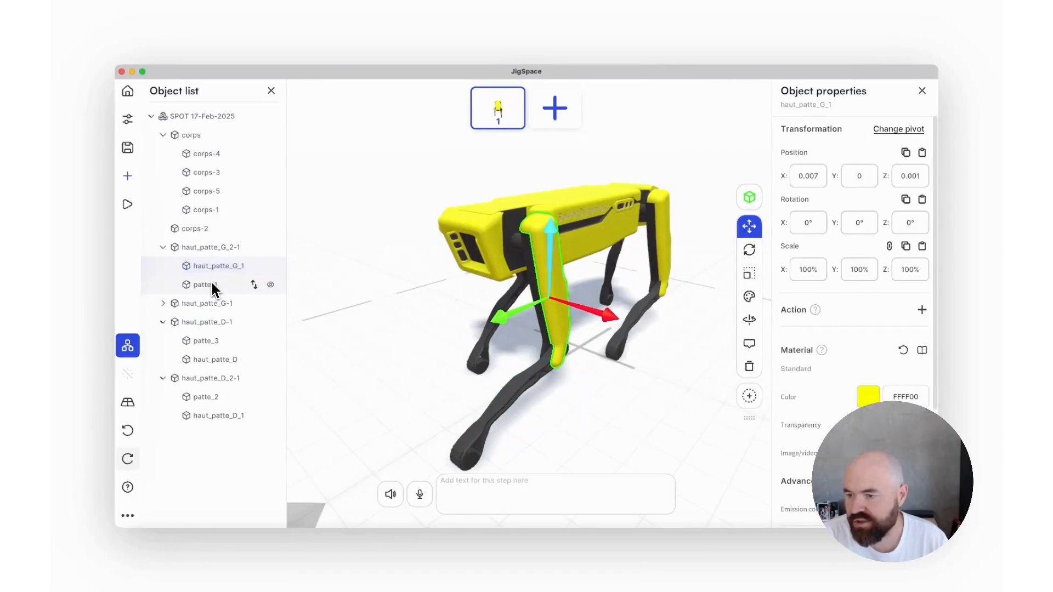
{"action": "left_click", "coordinate": [210, 285]}
{"action": "left_click", "coordinate": [212, 252]}
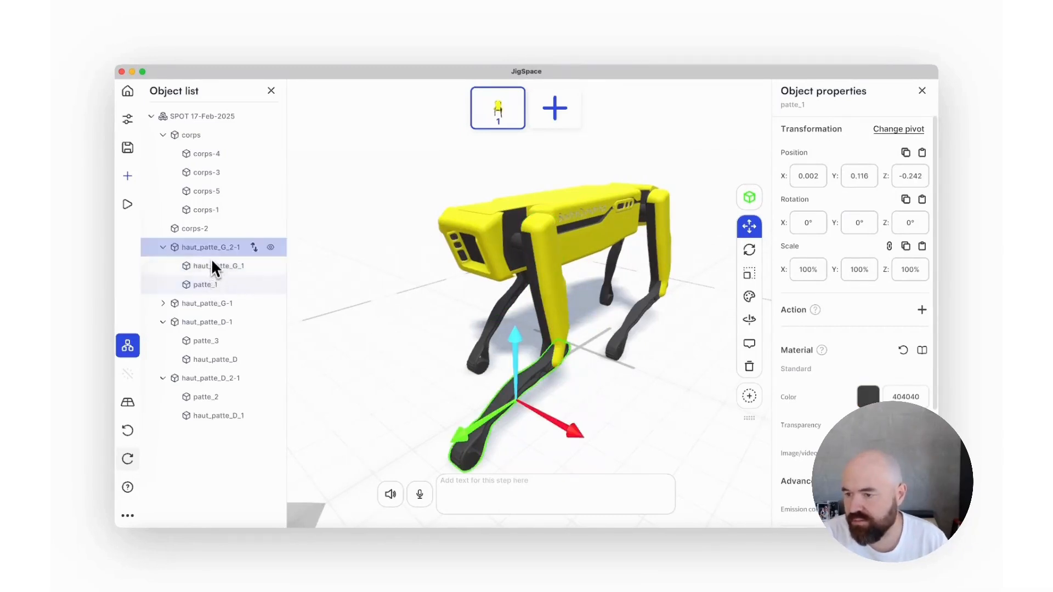
Collapse the expanded leg groups and nest haut_patte_G_2-1 under the corps-2 body
{"action": "left_click", "coordinate": [163, 247]}
{"action": "left_click", "coordinate": [163, 285]}
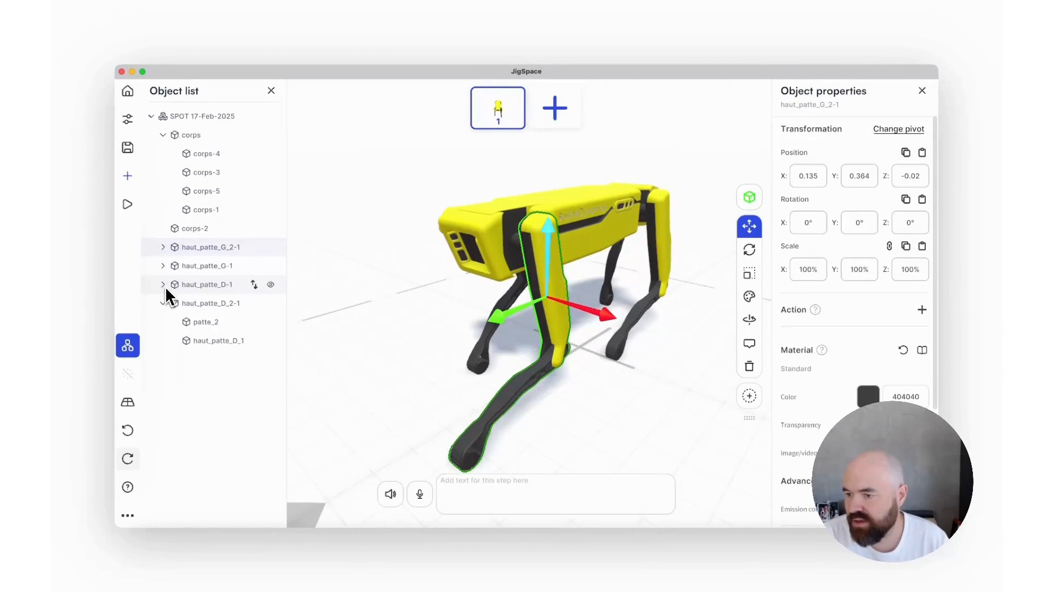
{"action": "left_click", "coordinate": [518, 241]}
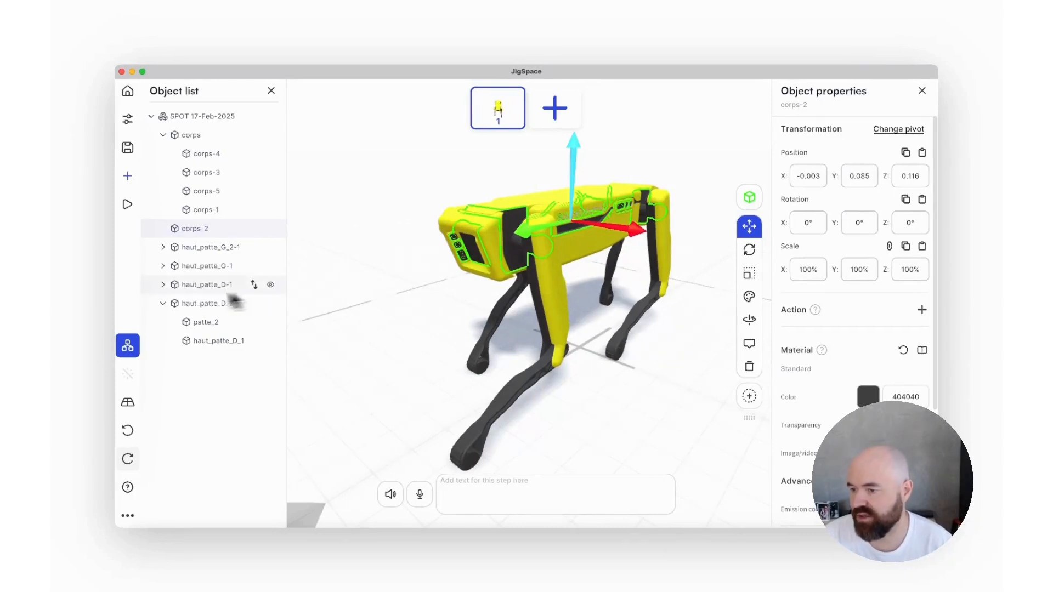
{"action": "left_click", "coordinate": [163, 303]}
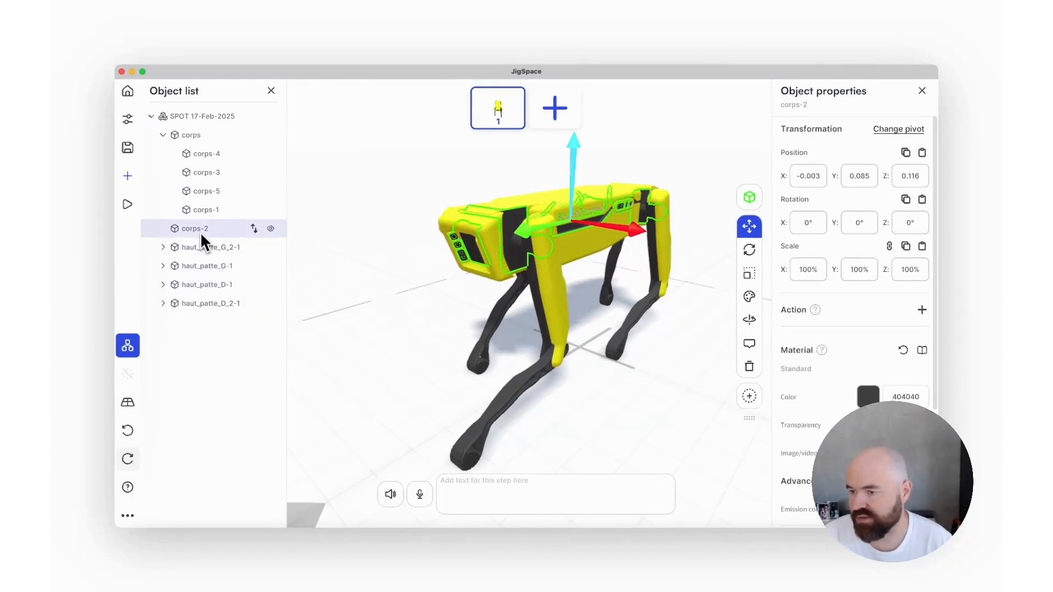
{"action": "left_click", "coordinate": [204, 251]}
{"action": "left_click_drag", "start_coordinate": [204, 247], "coordinate": [219, 228]}
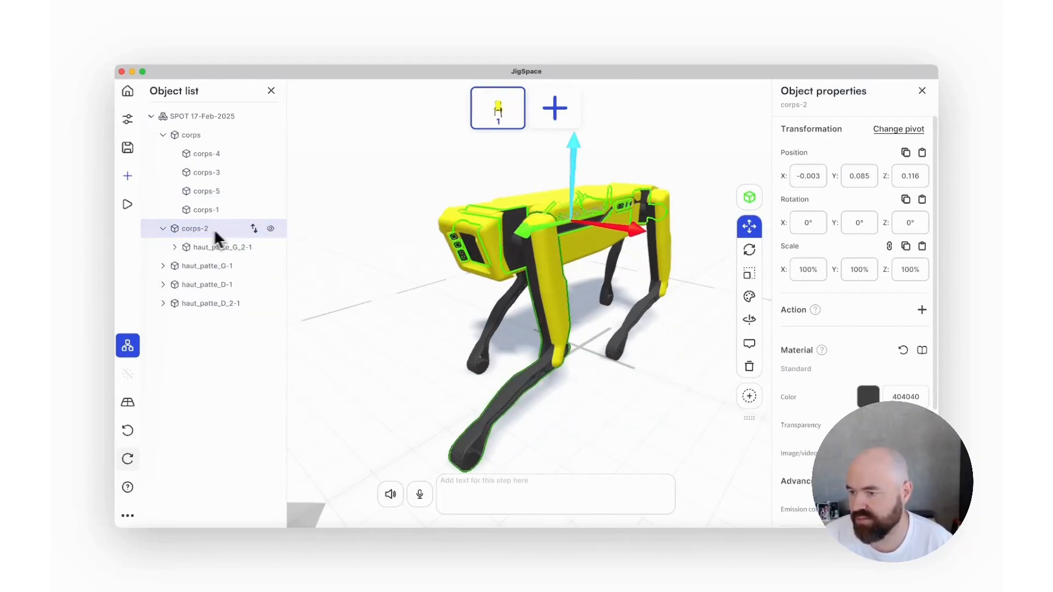
Nest the remaining legs haut_patte_G-1, haut_patte_D-1 and haut_patte_D_2-1 together under corps-2
{"action": "left_click", "coordinate": [175, 248]}
{"action": "left_click", "coordinate": [175, 247]}
{"action": "left_click", "coordinate": [187, 268]}
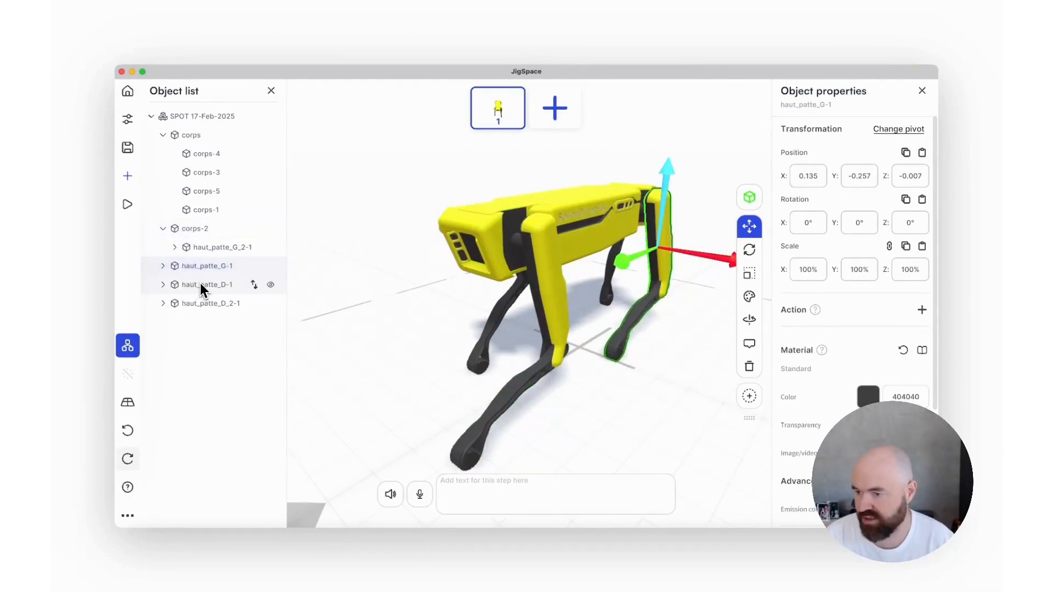
{"action": "left_click", "coordinate": [201, 291], "text": "shift"}
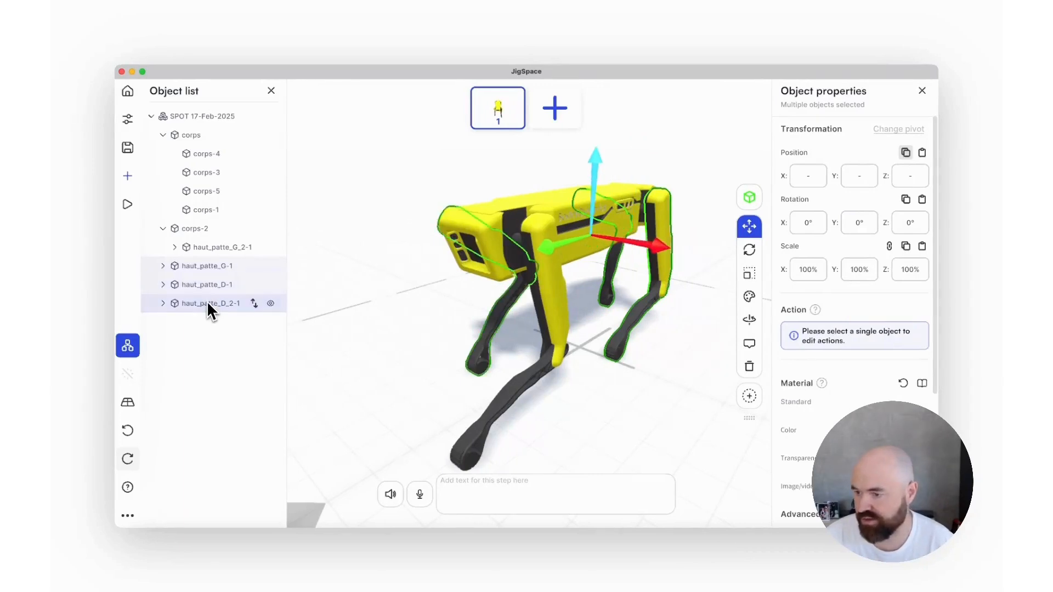
{"action": "left_click_drag", "start_coordinate": [189, 267], "coordinate": [216, 229]}
Nest the body details corps-3, corps-4 and corps-5 together under corps-1
{"action": "left_click", "coordinate": [218, 212]}
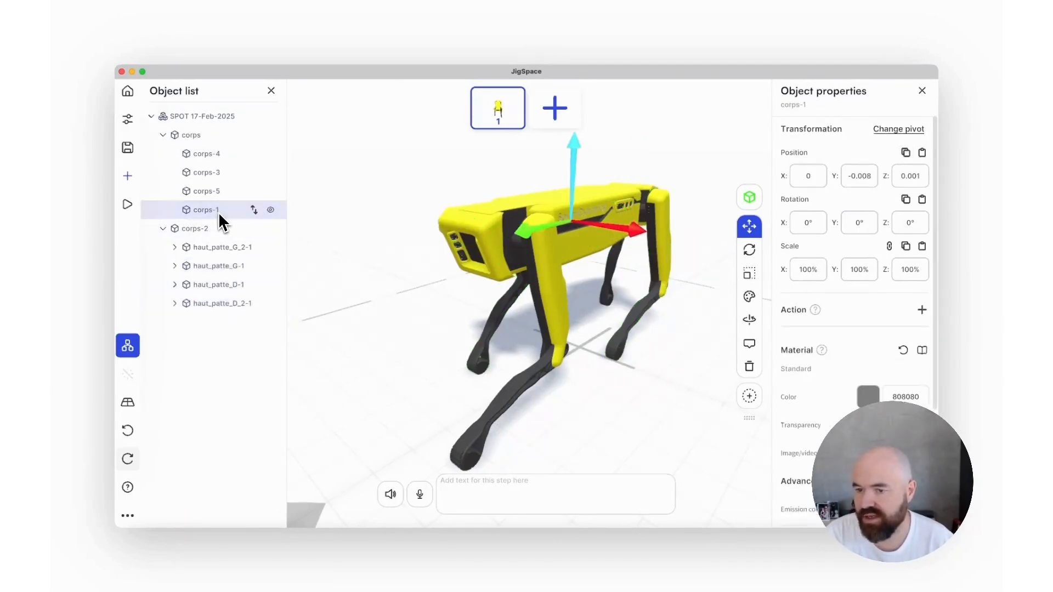
{"action": "left_click_drag", "start_coordinate": [591, 328], "coordinate": [112, 324]}
{"action": "left_click", "coordinate": [209, 193]}
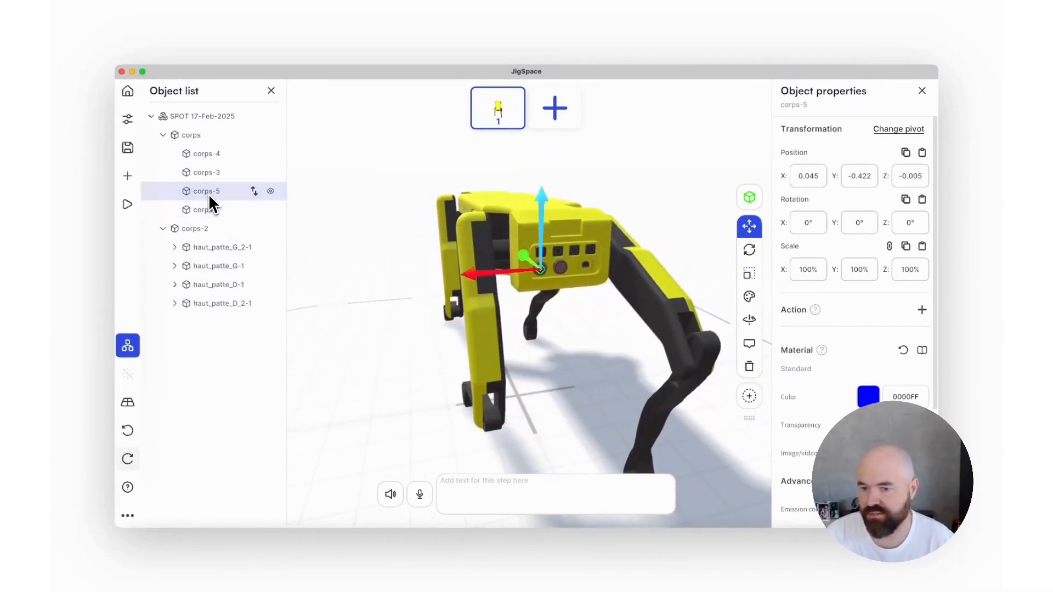
{"action": "left_click", "coordinate": [215, 172]}
{"action": "left_click", "coordinate": [220, 158], "text": "shift"}
{"action": "left_click", "coordinate": [215, 191], "text": "shift"}
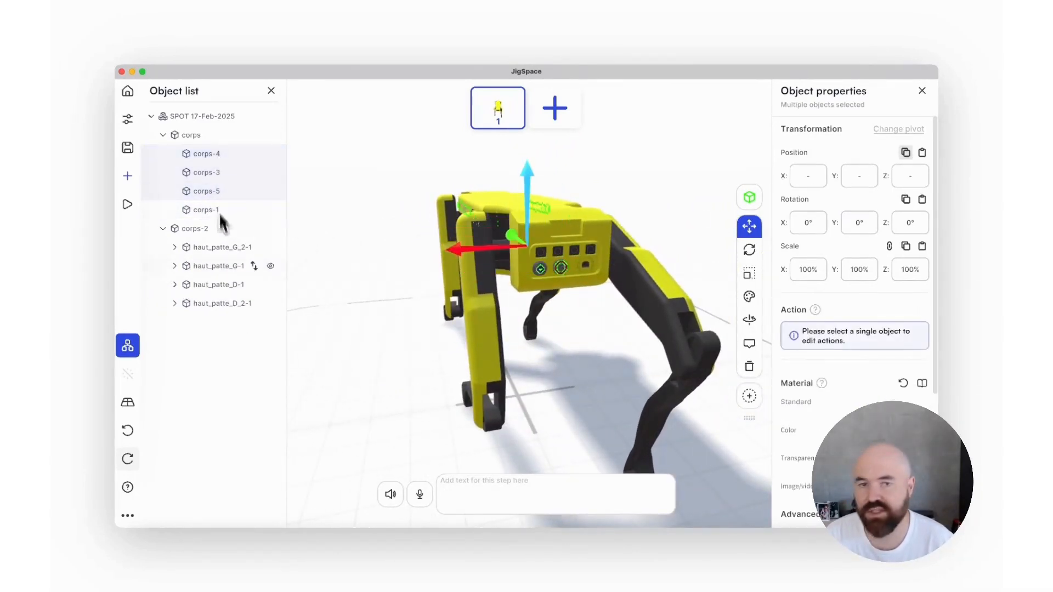
{"action": "left_click_drag", "start_coordinate": [210, 208], "coordinate": [211, 209]}
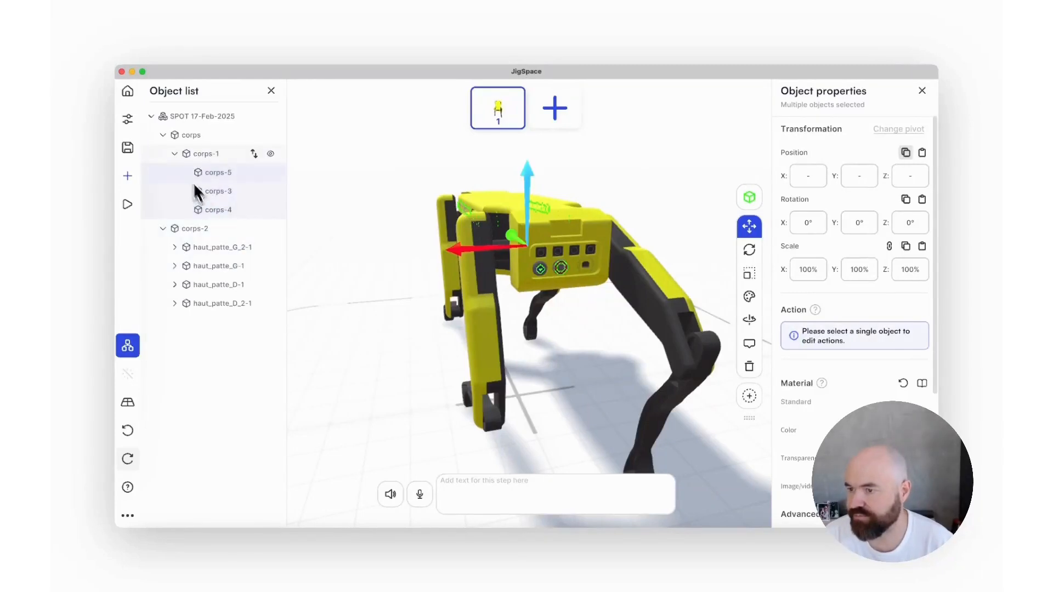
Collapse corps-1, corps and corps-2 so only the two main body parents are listed
{"action": "left_click", "coordinate": [176, 155]}
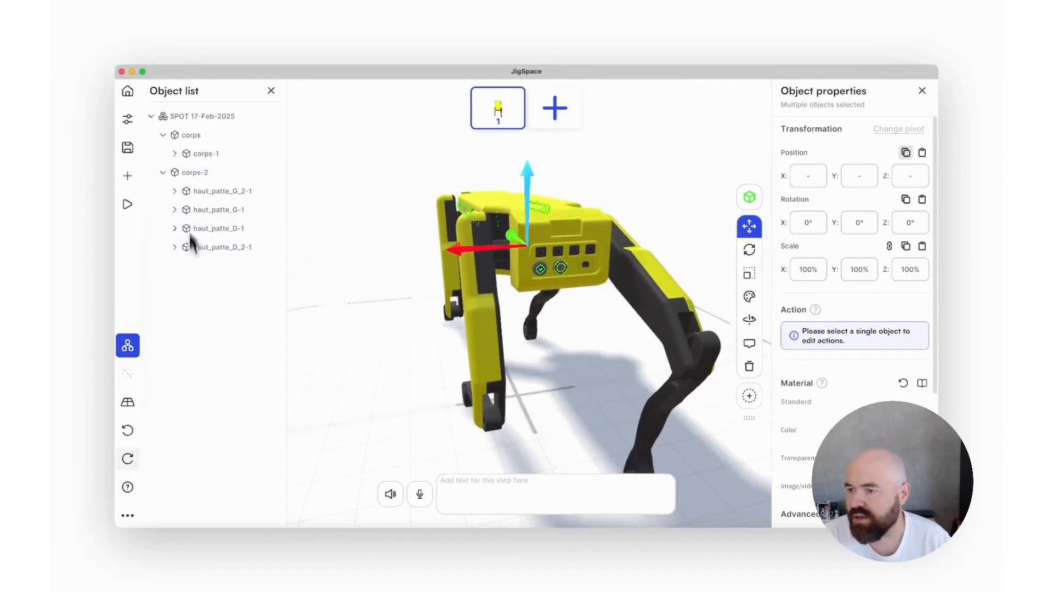
{"action": "left_click", "coordinate": [163, 135]}
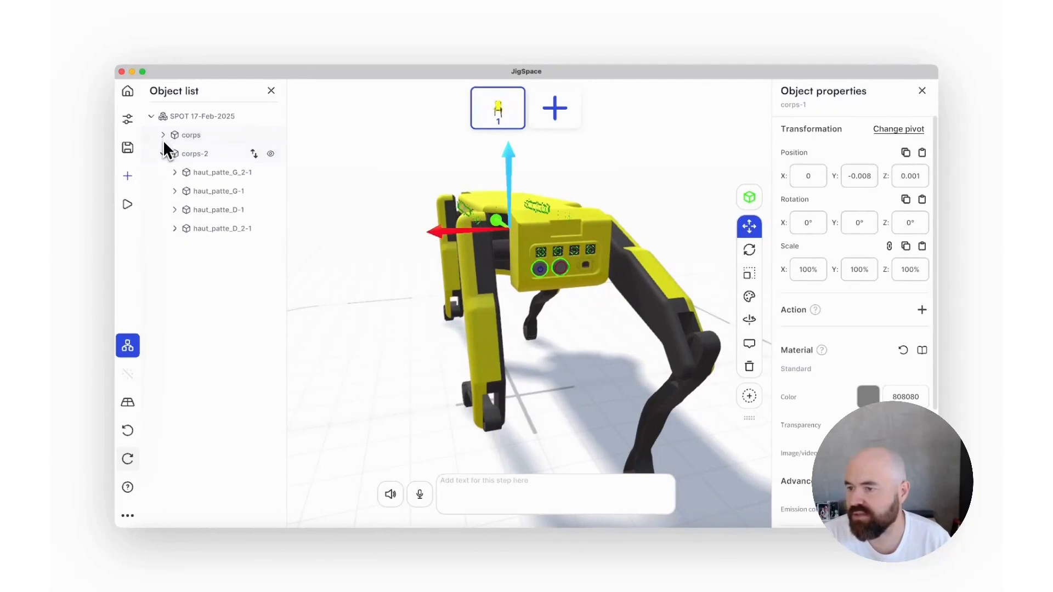
{"action": "left_click", "coordinate": [163, 153]}
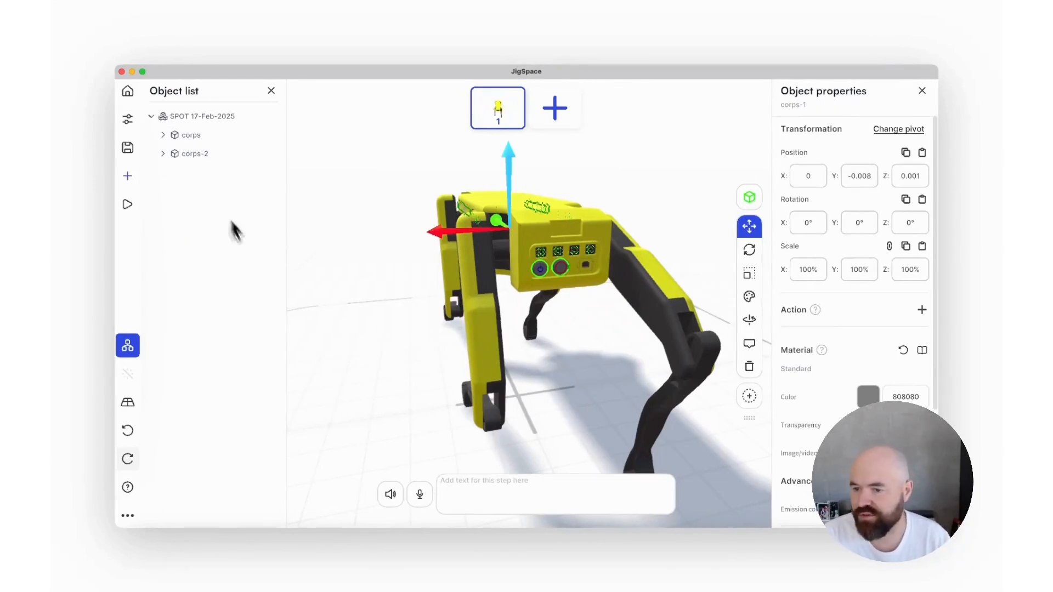
Select corps-2 and expand it down to the parts nested under the haut_patte_D_2-1 leg
{"action": "left_click_drag", "start_coordinate": [418, 321], "coordinate": [570, 315]}
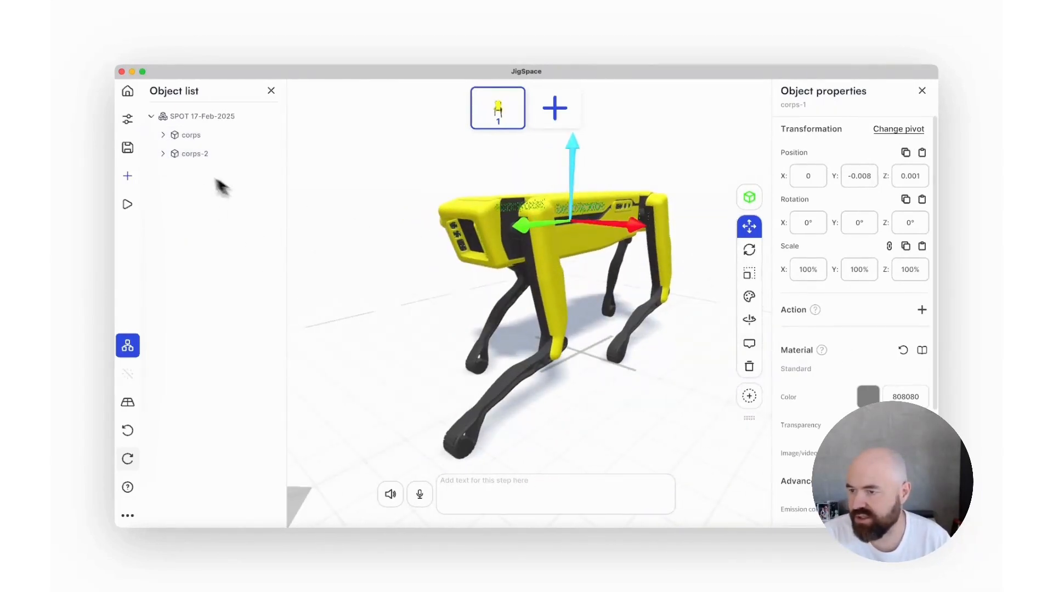
{"action": "left_click", "coordinate": [174, 159]}
{"action": "left_click", "coordinate": [163, 155]}
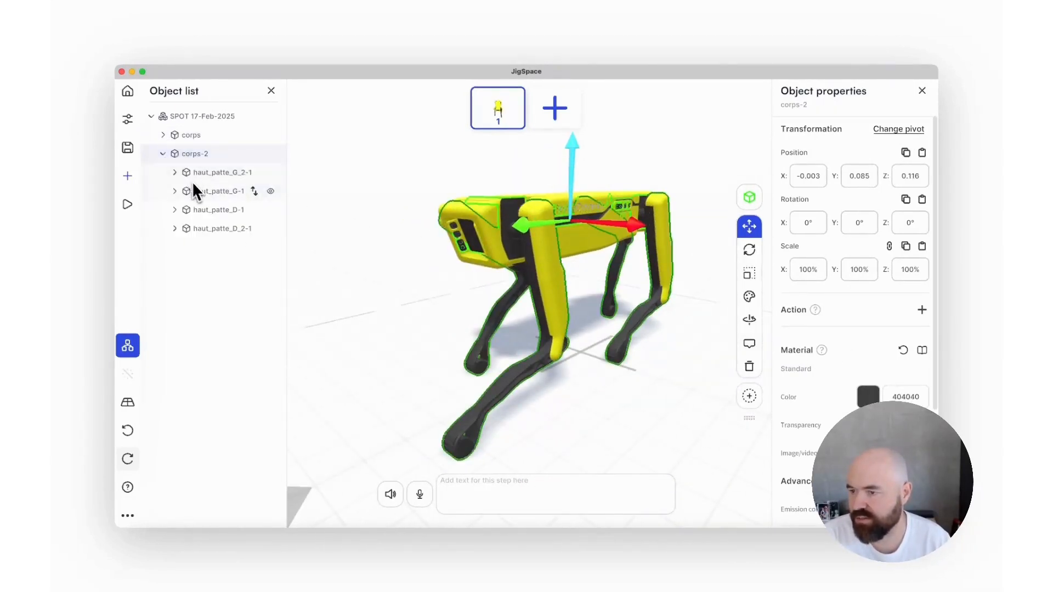
{"action": "left_click", "coordinate": [175, 229]}
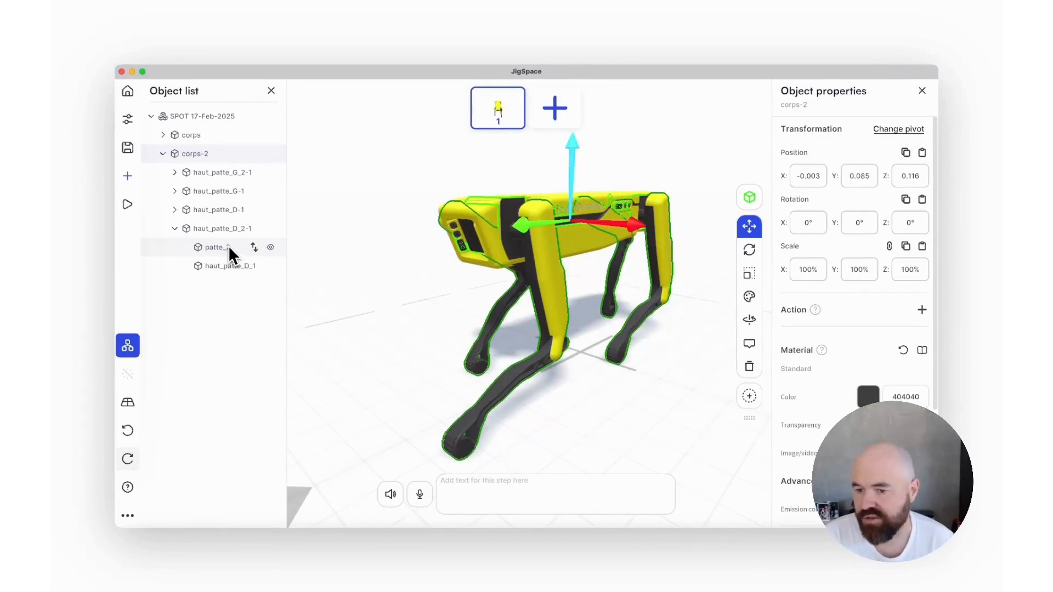
Select the front lower leg patte_1 in the model and inspect its knee joint from the side
{"action": "left_click_drag", "start_coordinate": [613, 418], "coordinate": [485, 423]}
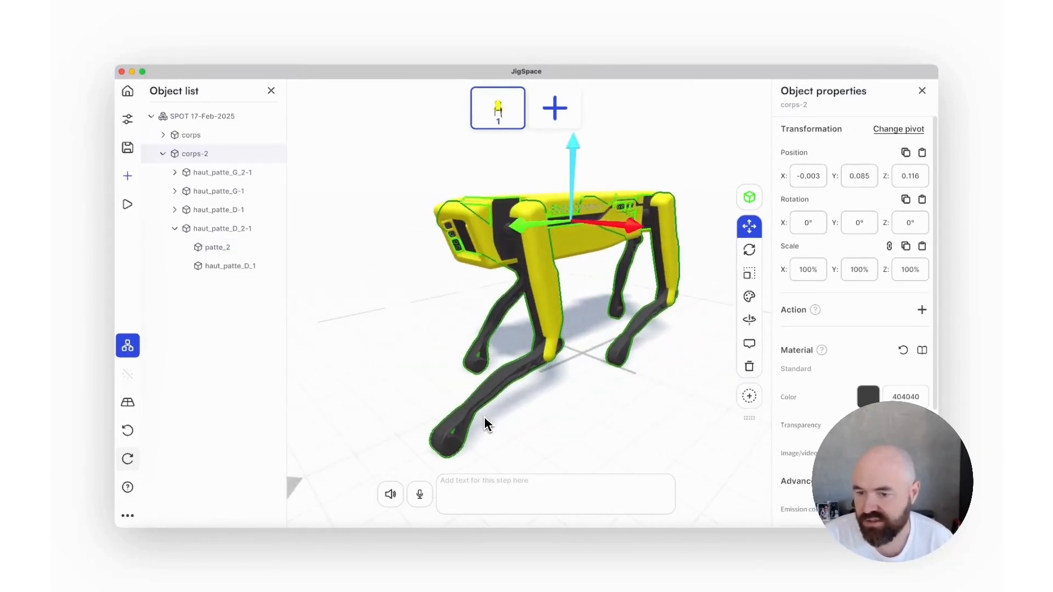
{"action": "left_click", "coordinate": [525, 370]}
{"action": "left_click", "coordinate": [525, 372]}
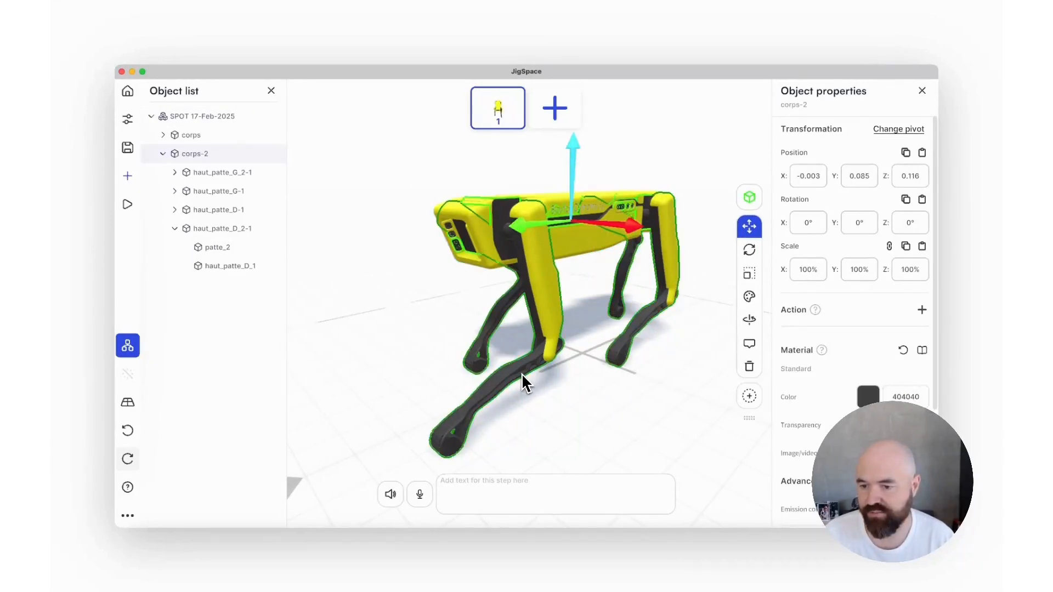
{"action": "left_click", "coordinate": [522, 370]}
{"action": "left_click", "coordinate": [521, 371]}
{"action": "left_click", "coordinate": [521, 370]}
{"action": "left_click", "coordinate": [521, 369]}
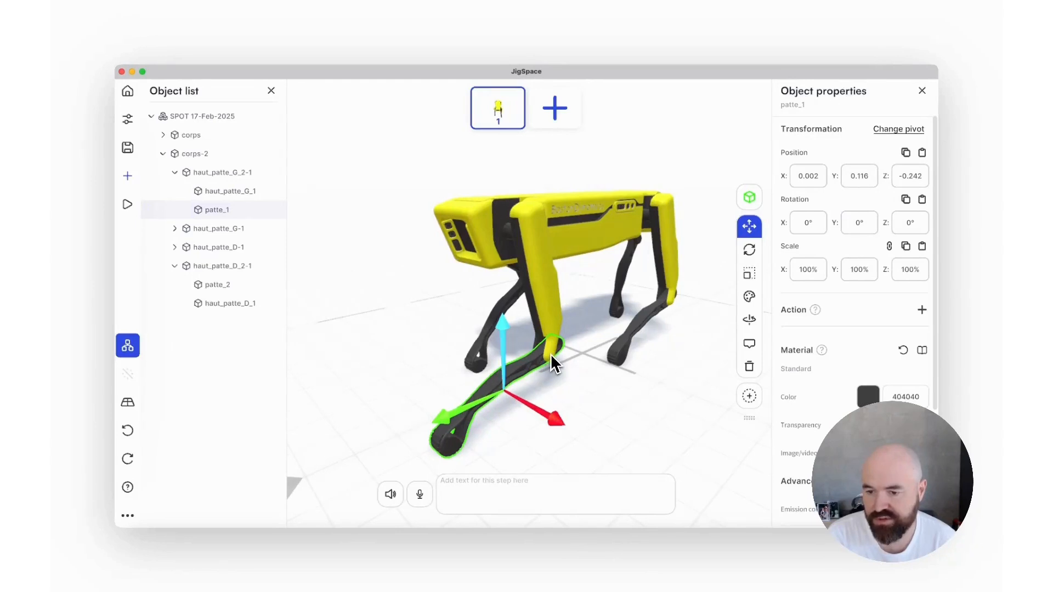
{"action": "left_click_drag", "start_coordinate": [592, 409], "coordinate": [413, 354]}
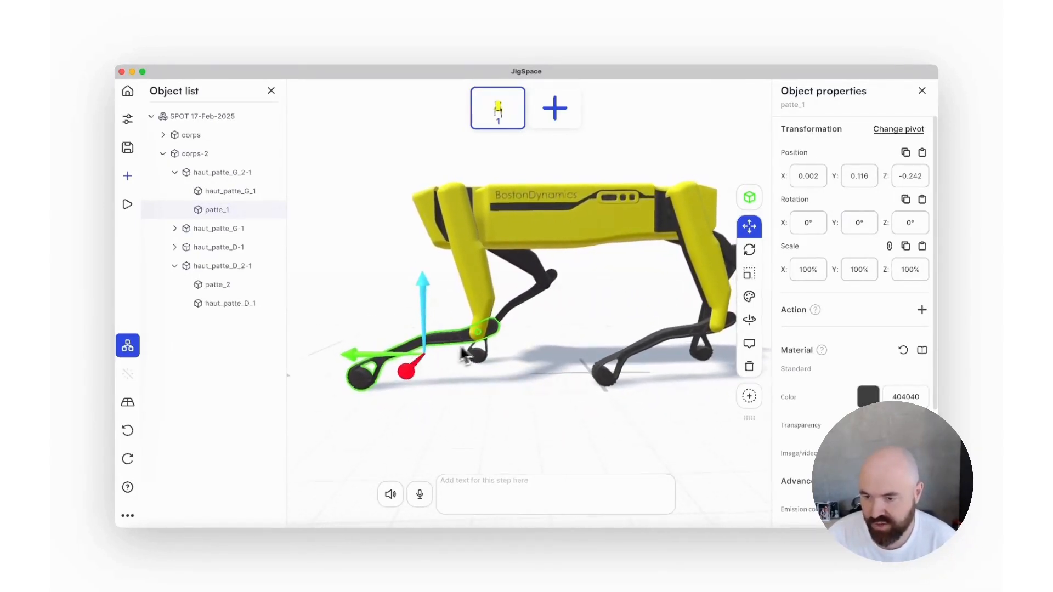
{"action": "scroll", "coordinate": [478, 345], "scroll_direction": "up", "scroll_amount": 4}
{"action": "left_click_drag", "start_coordinate": [478, 346], "coordinate": [616, 309]}
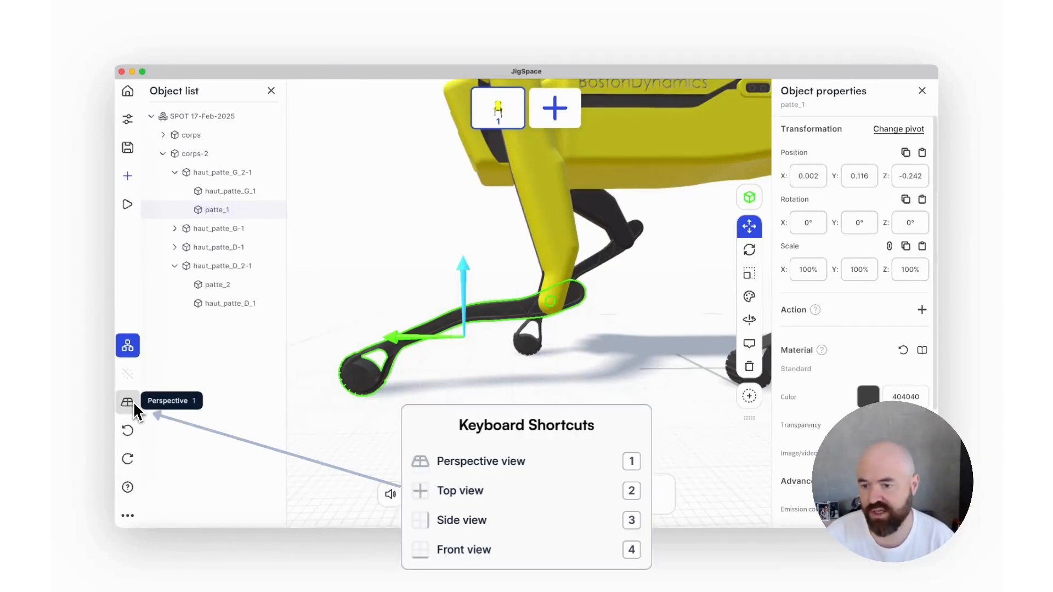
Deselect the leg and check the joint in top, side and front views, returning to perspective view
{"action": "left_click", "coordinate": [461, 441]}
{"action": "left_click_drag", "start_coordinate": [461, 442], "coordinate": [653, 465]}
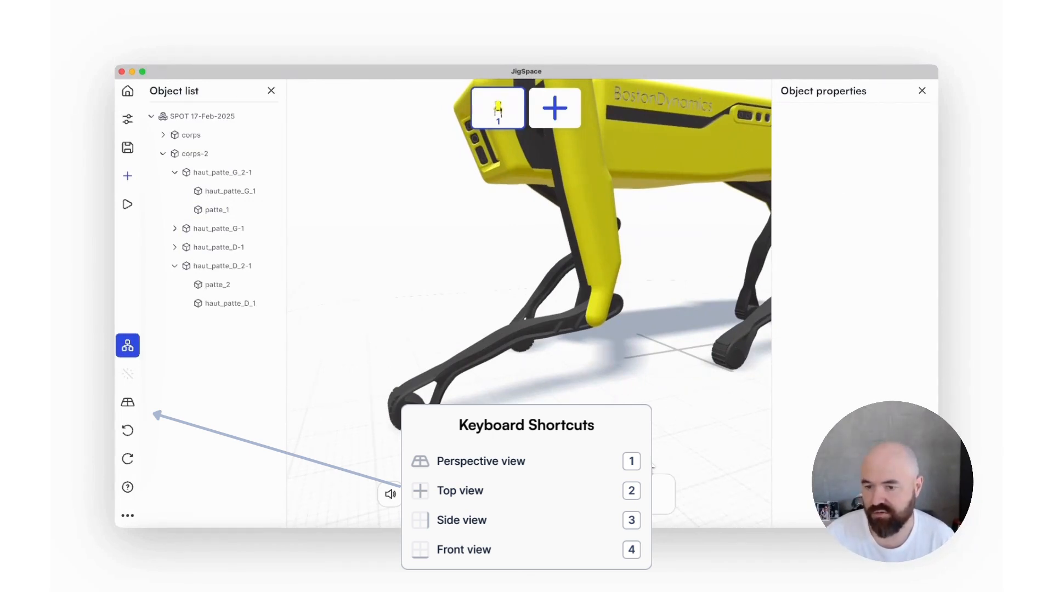
{"action": "key", "text": "2"}
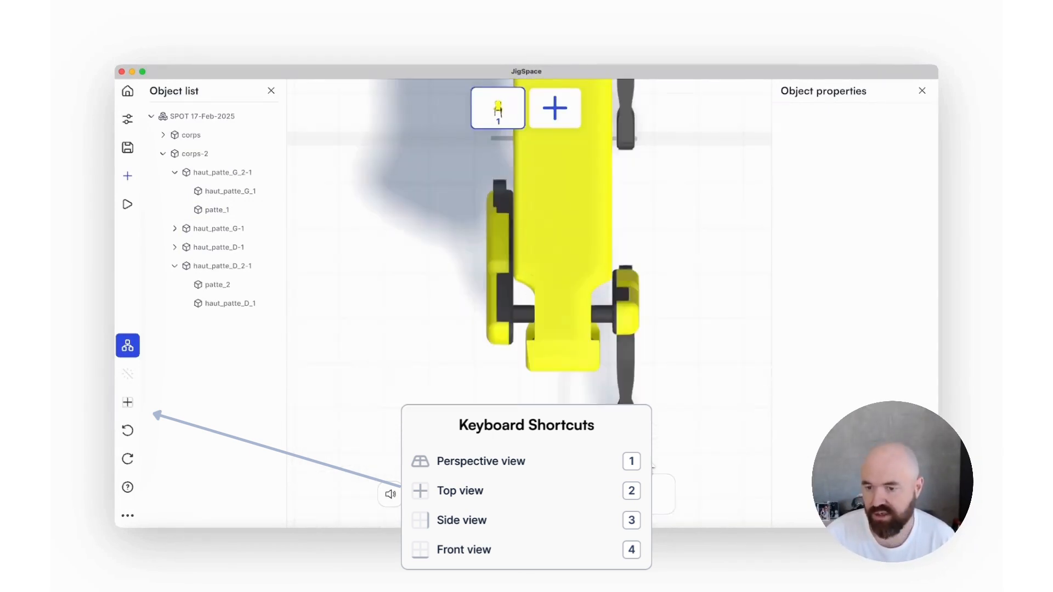
{"action": "key", "text": "3"}
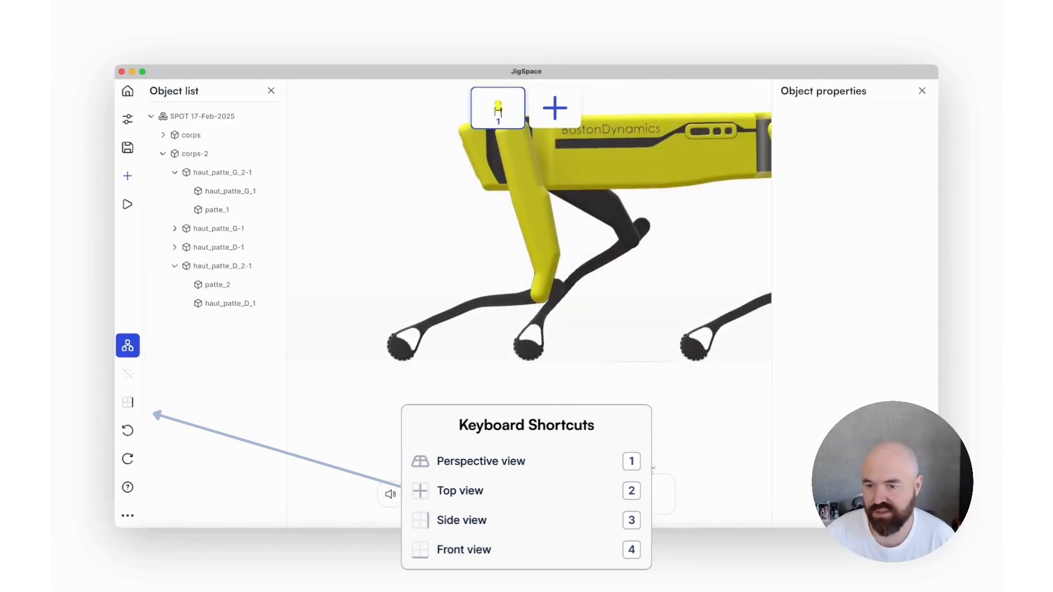
{"action": "key", "text": "4"}
{"action": "key", "text": "3"}
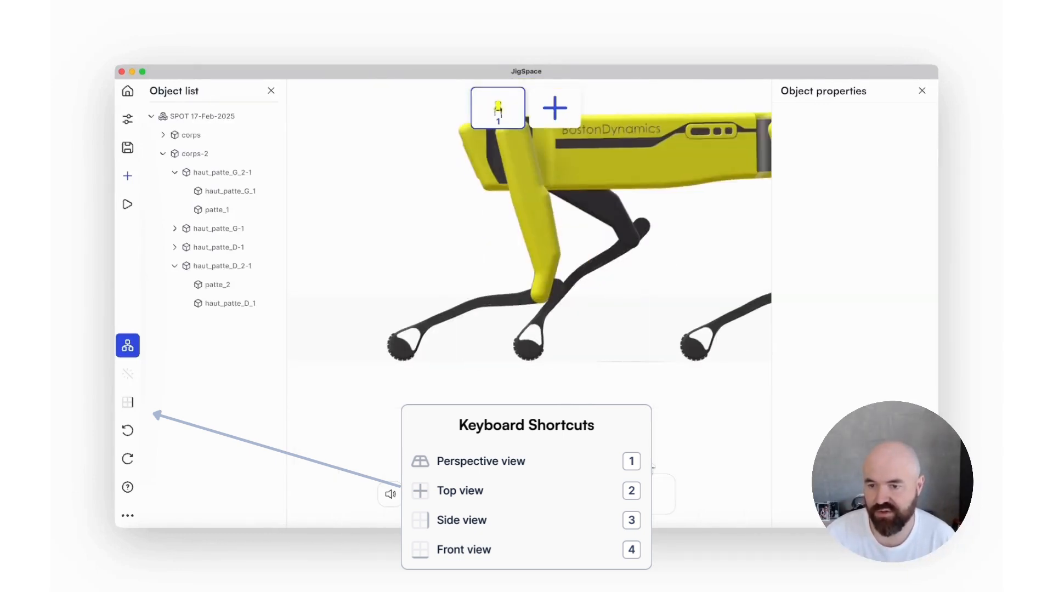
{"action": "key", "text": "1"}
Move the pivot point of patte_1 onto its knee joint in side view, to about Y -0.142, Z 0.057, and save it
{"action": "left_click", "coordinate": [620, 343]}
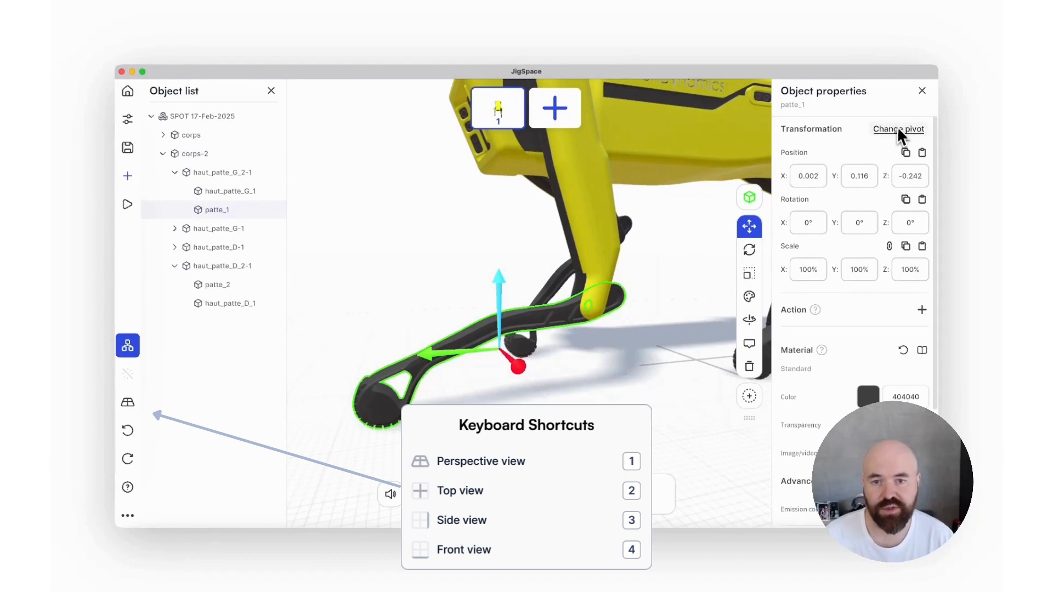
{"action": "left_click", "coordinate": [900, 131]}
{"action": "key", "text": "3"}
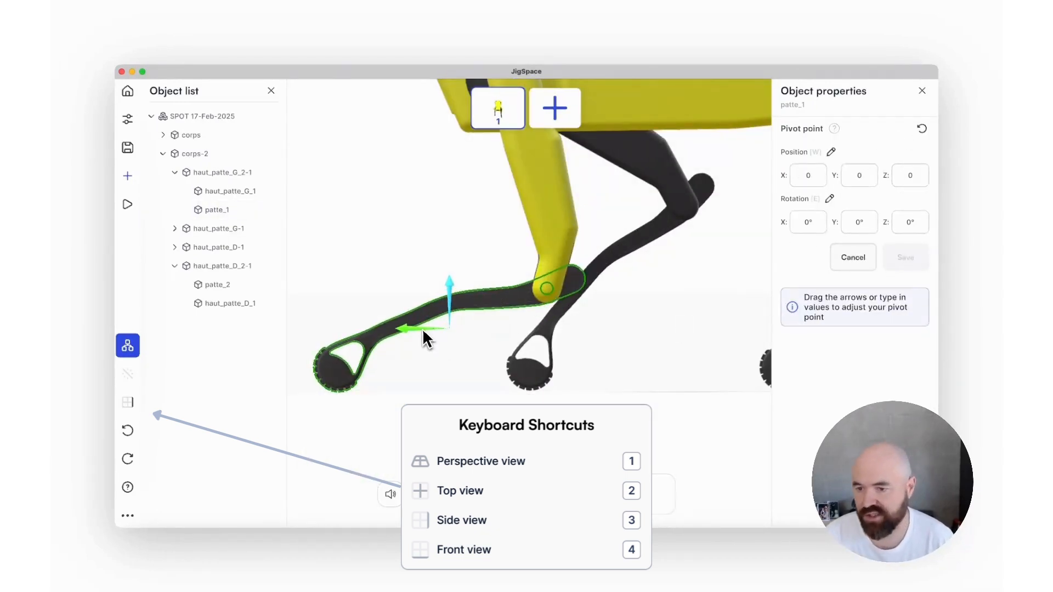
{"action": "left_click_drag", "start_coordinate": [422, 330], "coordinate": [532, 332]}
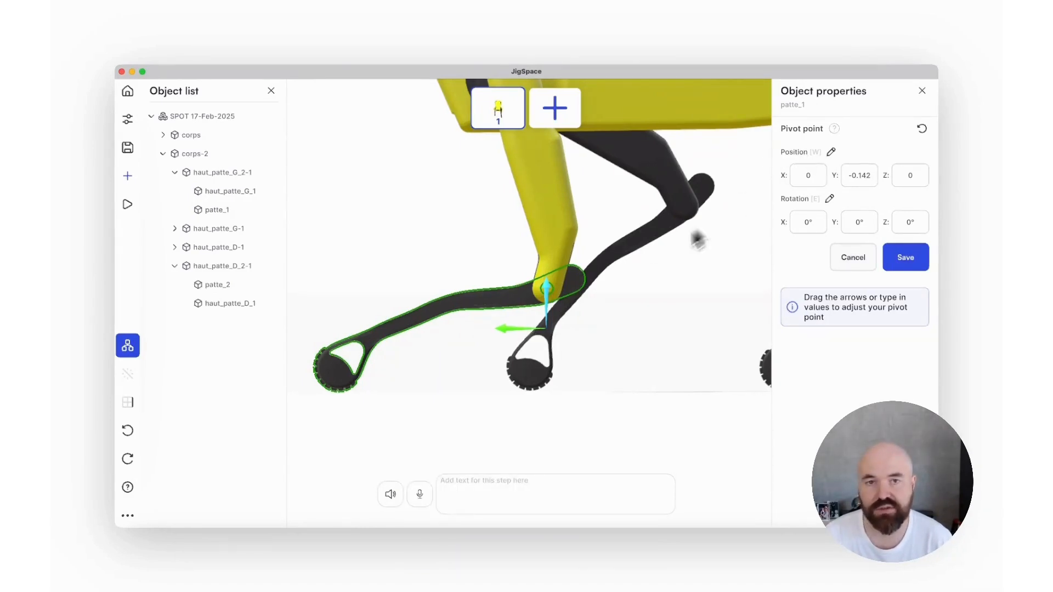
{"action": "left_click_drag", "start_coordinate": [549, 305], "coordinate": [554, 254]}
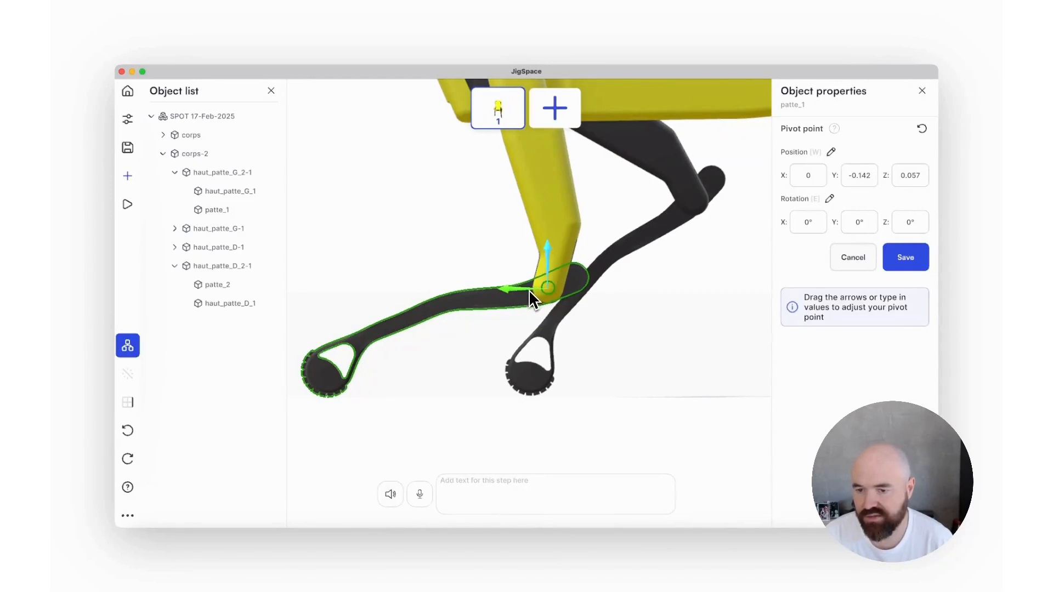
{"action": "left_click", "coordinate": [904, 258]}
Select haut_patte_G_2-1 and raise its pivot point towards the hip in side view, to about Y 0.021, Z 0.157
{"action": "scroll", "coordinate": [527, 395], "scroll_direction": "down", "scroll_amount": 2}
{"action": "left_click_drag", "start_coordinate": [527, 395], "coordinate": [787, 505]}
{"action": "scroll", "coordinate": [630, 416], "scroll_direction": "down", "scroll_amount": 5}
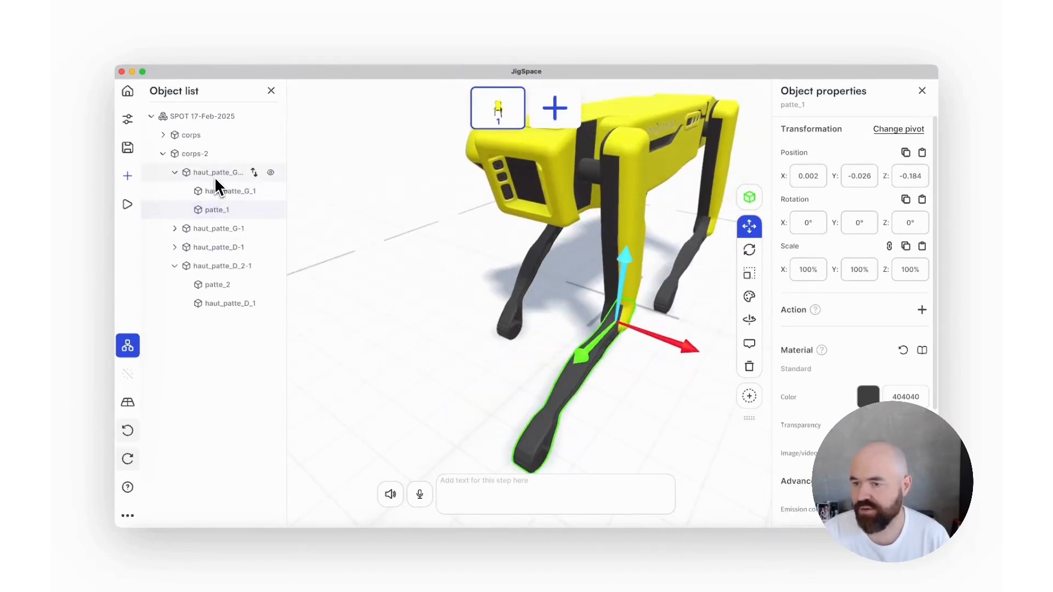
{"action": "left_click", "coordinate": [215, 173]}
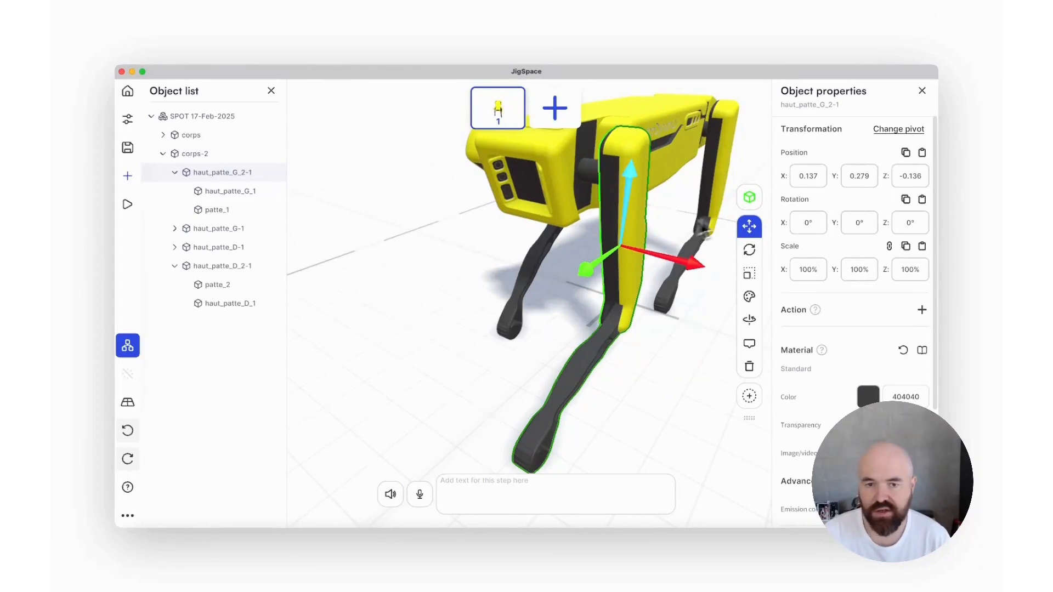
{"action": "left_click", "coordinate": [890, 128]}
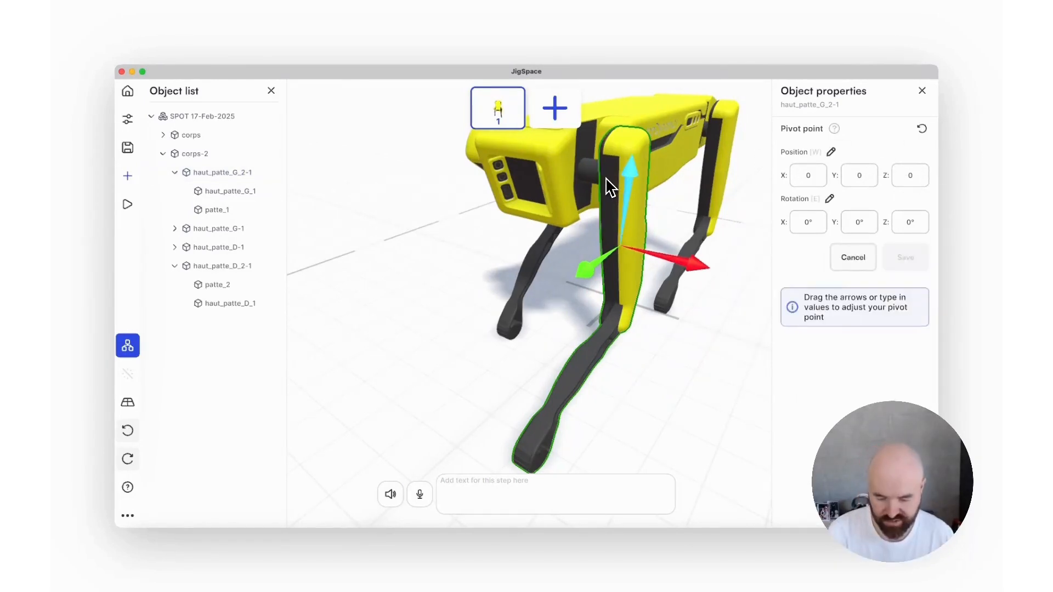
{"action": "key", "text": "3"}
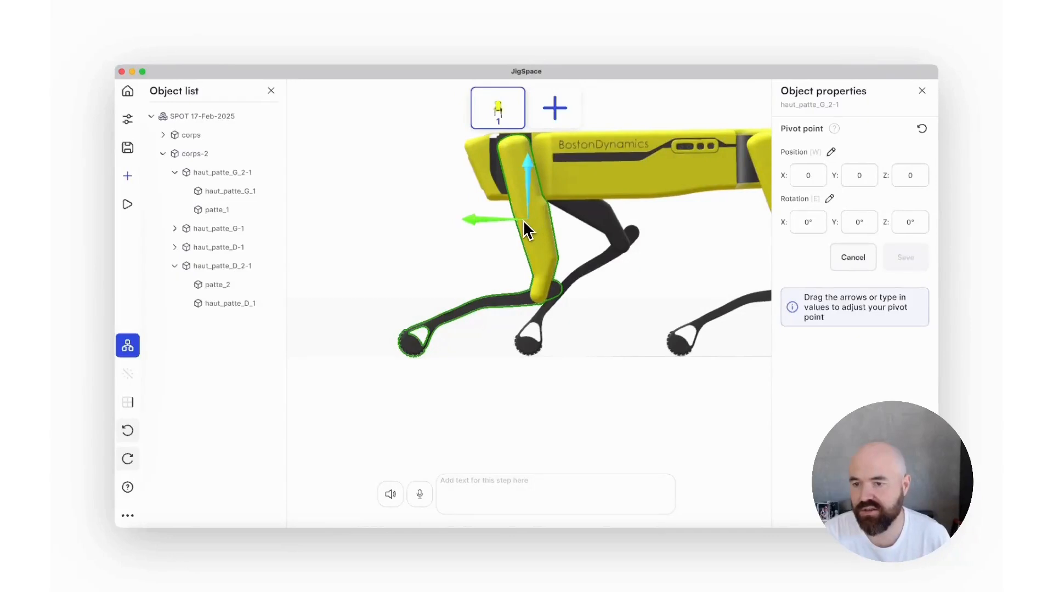
{"action": "left_click_drag", "start_coordinate": [522, 222], "coordinate": [520, 115]}
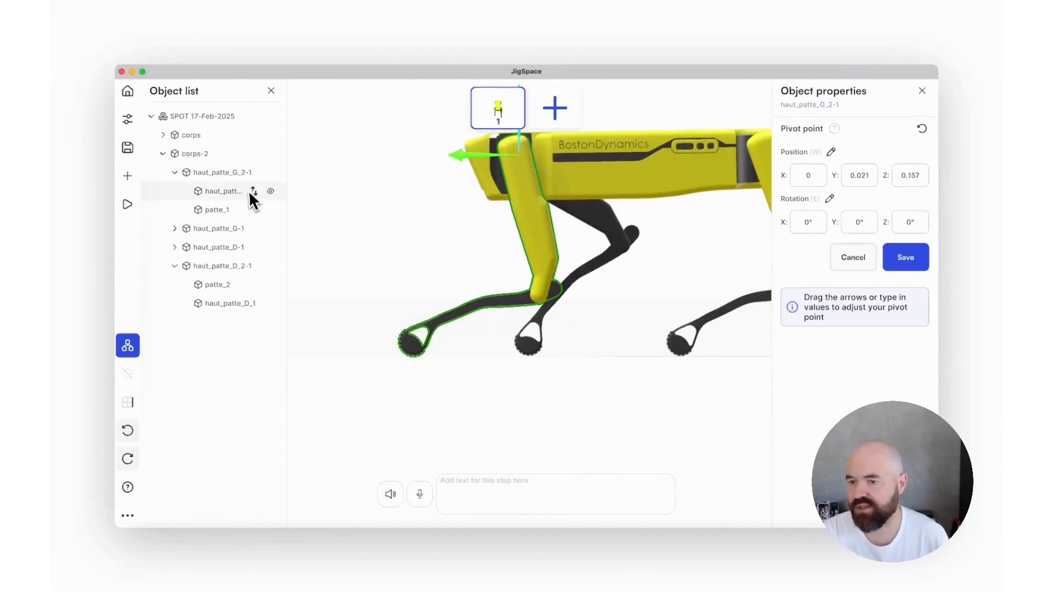
With haut_patte_G_1 temporarily hidden, centre the parent leg's pivot on the hip joint at about Y 0.029, Z 0.132 and save it
{"action": "left_click", "coordinate": [270, 191]}
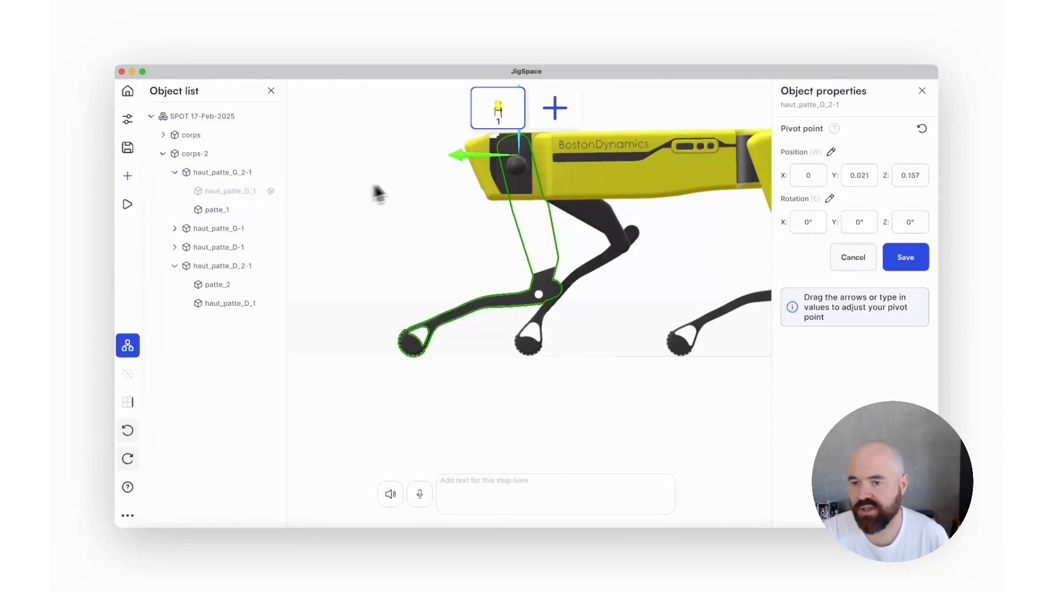
{"action": "scroll", "coordinate": [473, 181], "scroll_direction": "up", "scroll_amount": 5}
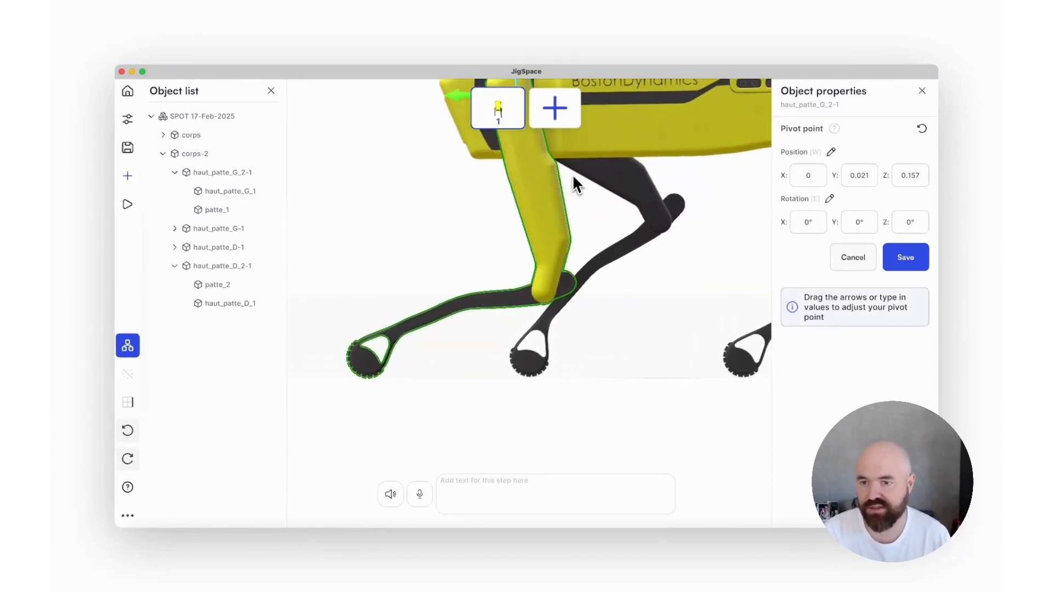
{"action": "right_click_drag", "start_coordinate": [572, 174], "coordinate": [600, 366]}
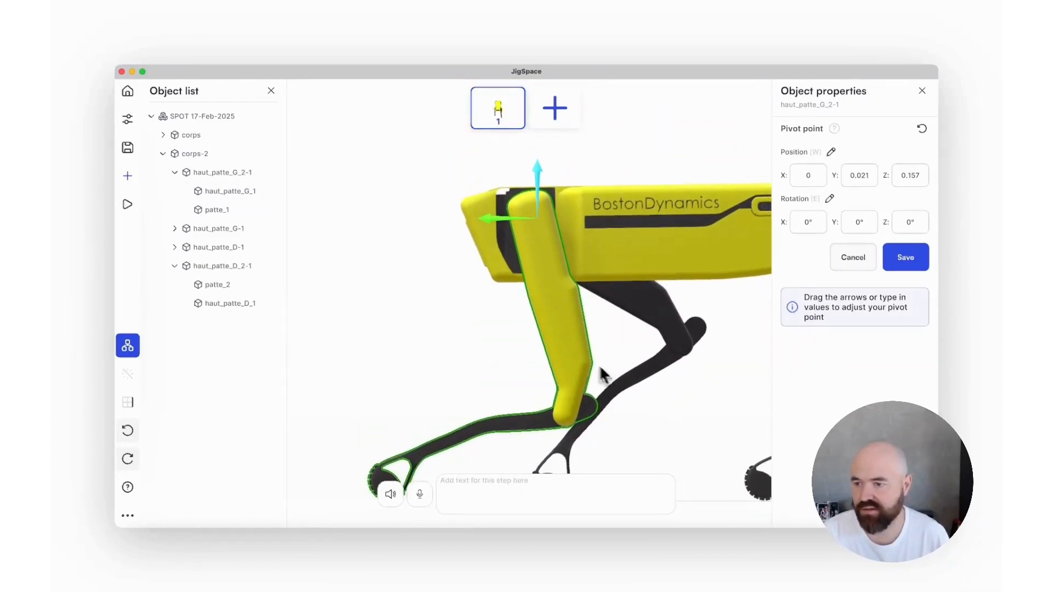
{"action": "left_click", "coordinate": [270, 192]}
{"action": "left_click_drag", "start_coordinate": [538, 184], "coordinate": [516, 244]}
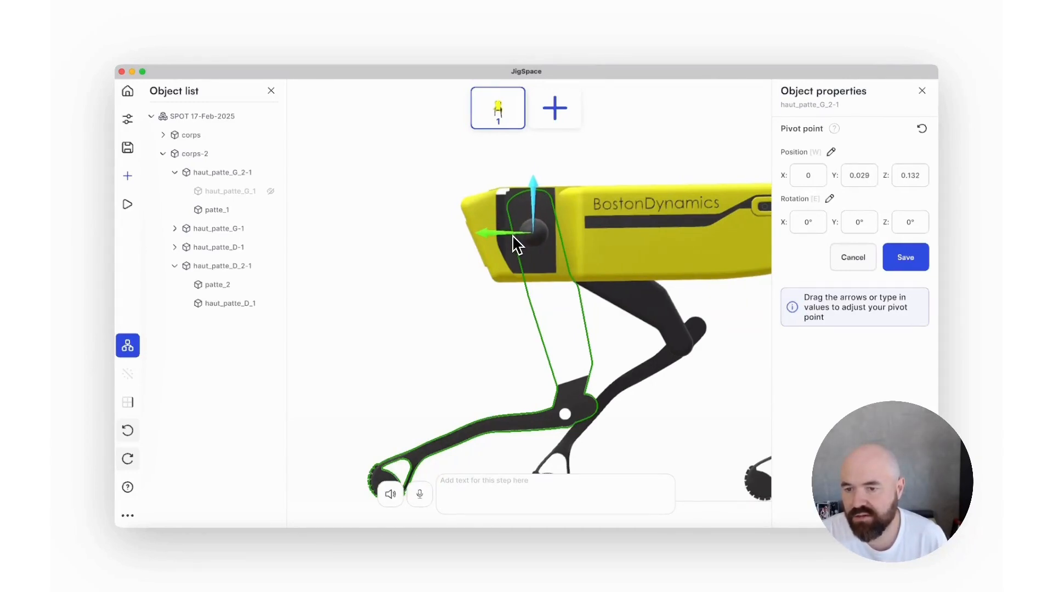
{"action": "left_click", "coordinate": [908, 260]}
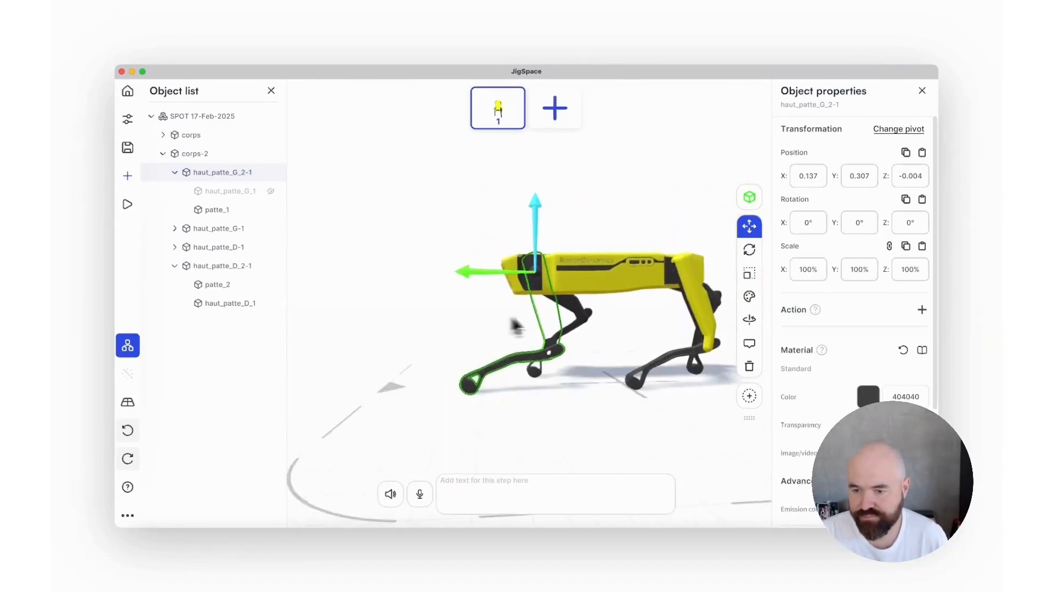
{"action": "left_click", "coordinate": [271, 192]}
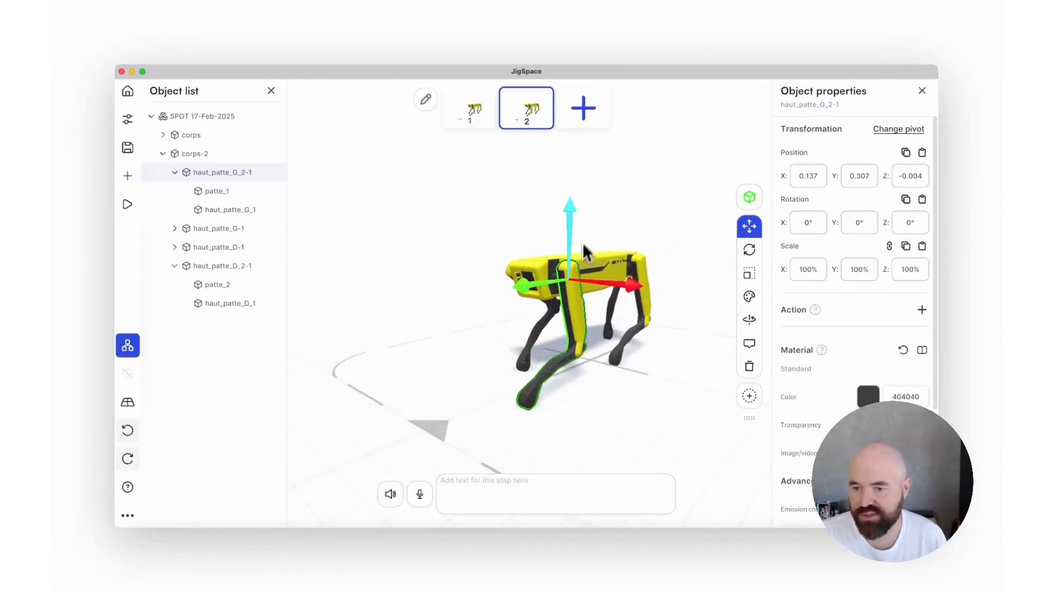
On step 2, rotate haut_patte_G_2-1 about the hip to X 280.36° and fold patte_1 at the knee
{"action": "left_click", "coordinate": [749, 249]}
{"action": "left_click_drag", "start_coordinate": [554, 248], "coordinate": [572, 382]}
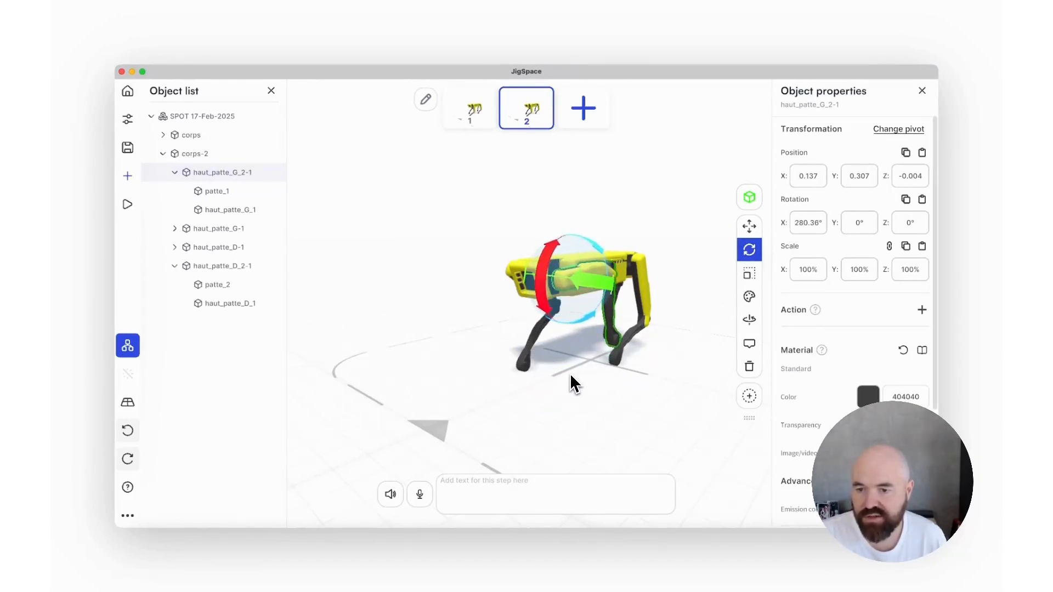
{"action": "left_click", "coordinate": [222, 209]}
{"action": "left_click", "coordinate": [222, 192]}
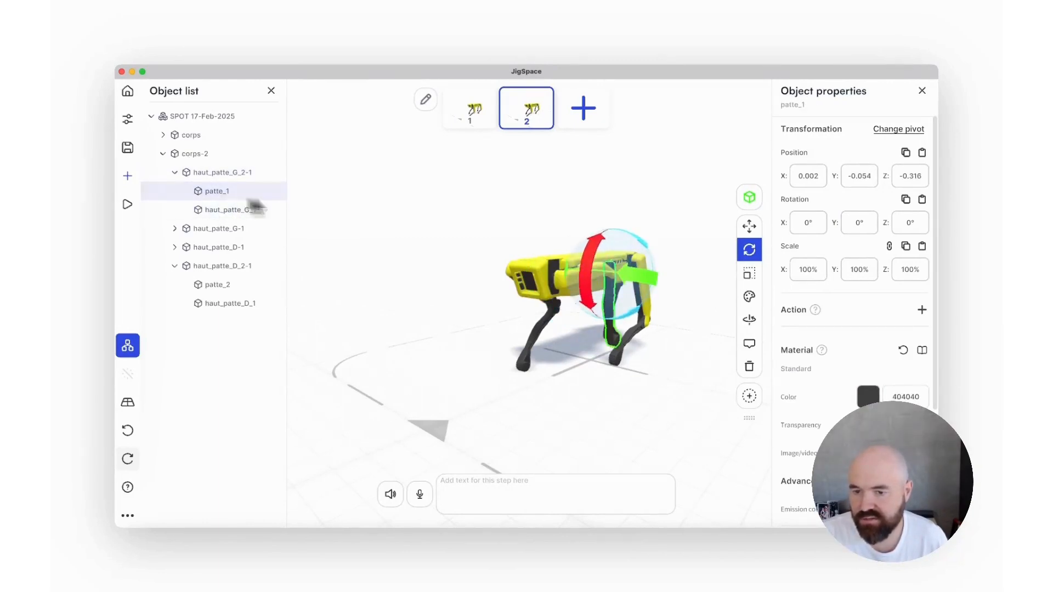
{"action": "left_click_drag", "start_coordinate": [586, 288], "coordinate": [626, 144]}
Deselect the leg and switch between steps 1 and 2 to preview its folding motion from the side
{"action": "left_click", "coordinate": [611, 193]}
{"action": "left_click_drag", "start_coordinate": [611, 193], "coordinate": [384, 195]}
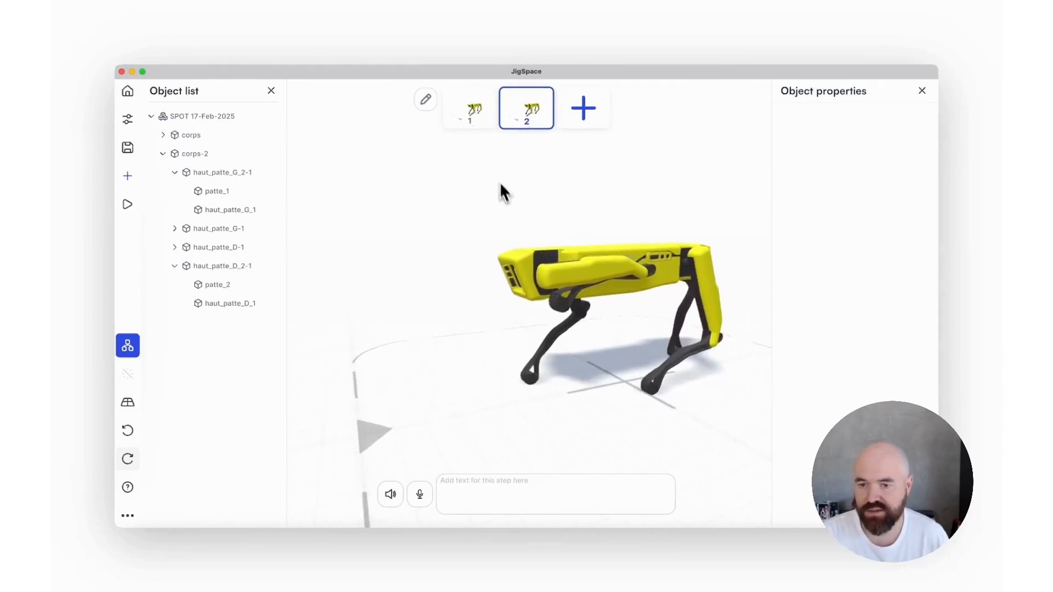
{"action": "scroll", "coordinate": [631, 321], "scroll_direction": "up", "scroll_amount": 5}
{"action": "left_click_drag", "start_coordinate": [604, 376], "coordinate": [445, 390]}
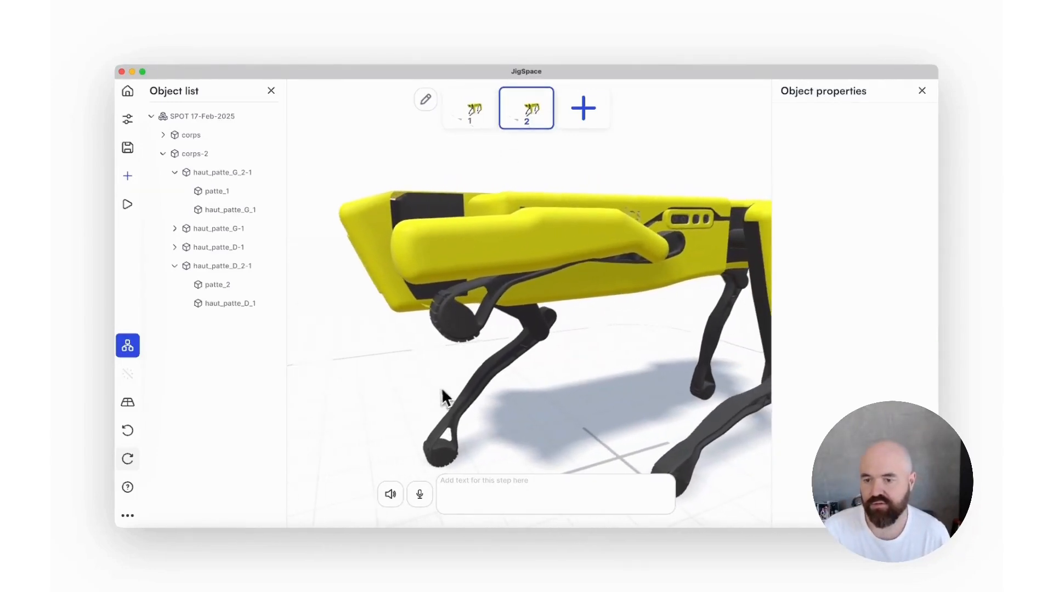
{"action": "left_click", "coordinate": [475, 128]}
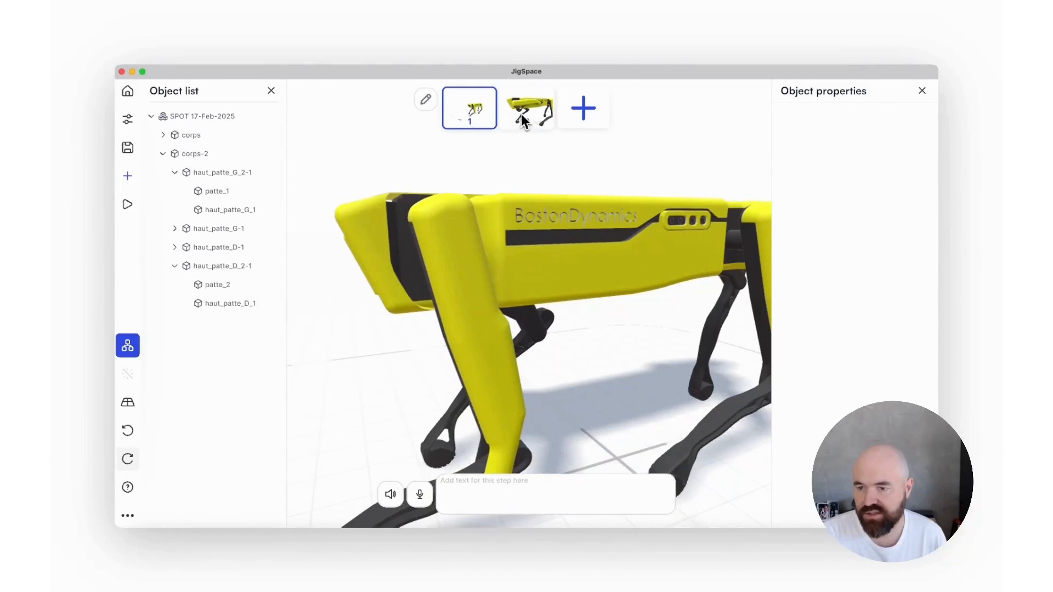
{"action": "left_click", "coordinate": [525, 114]}
{"action": "left_click", "coordinate": [473, 118]}
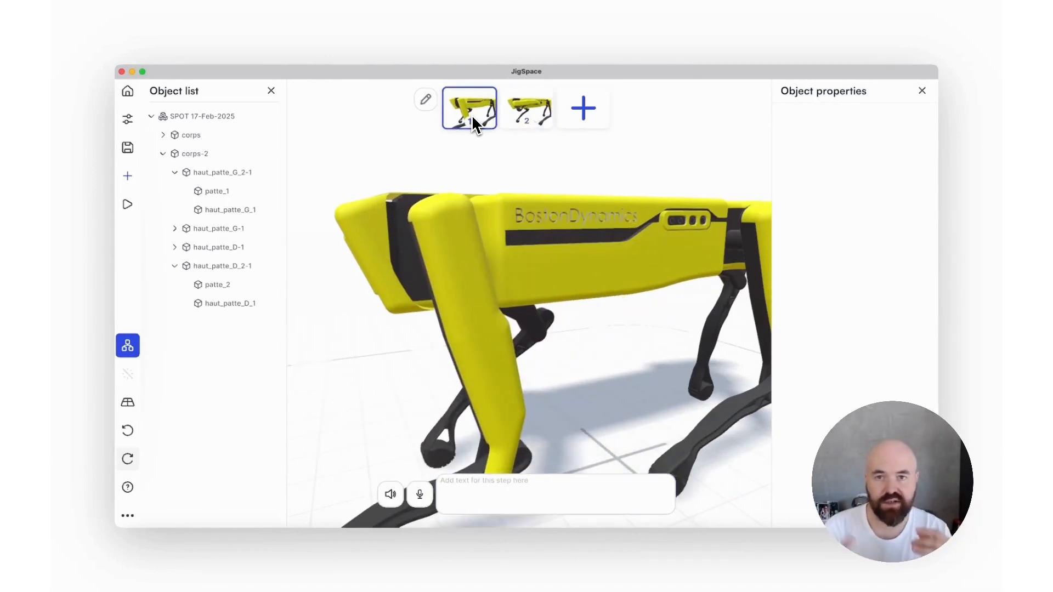
{"action": "left_click", "coordinate": [525, 114]}
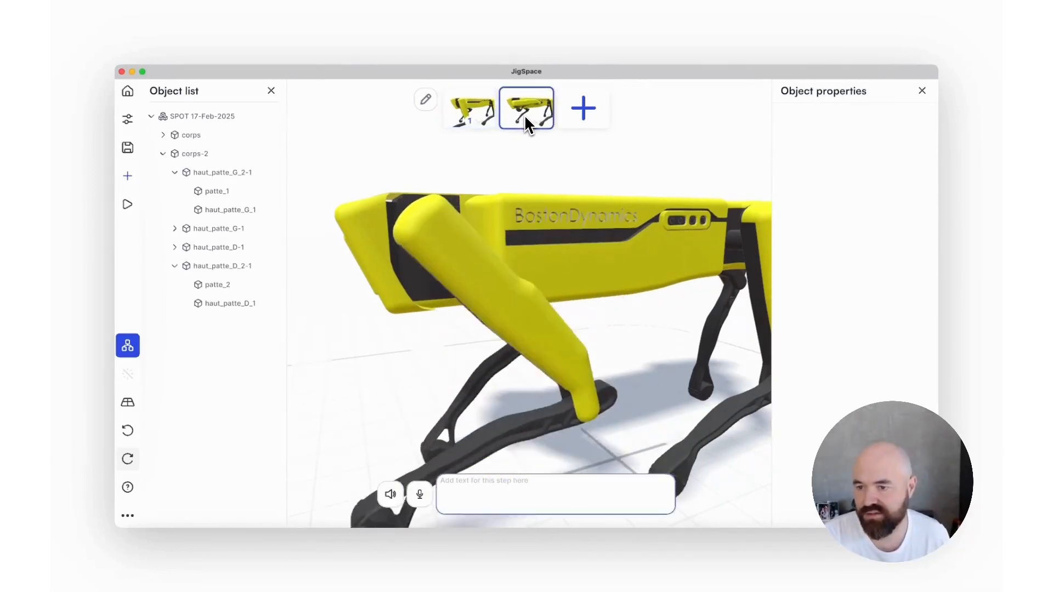
{"action": "left_click", "coordinate": [469, 122]}
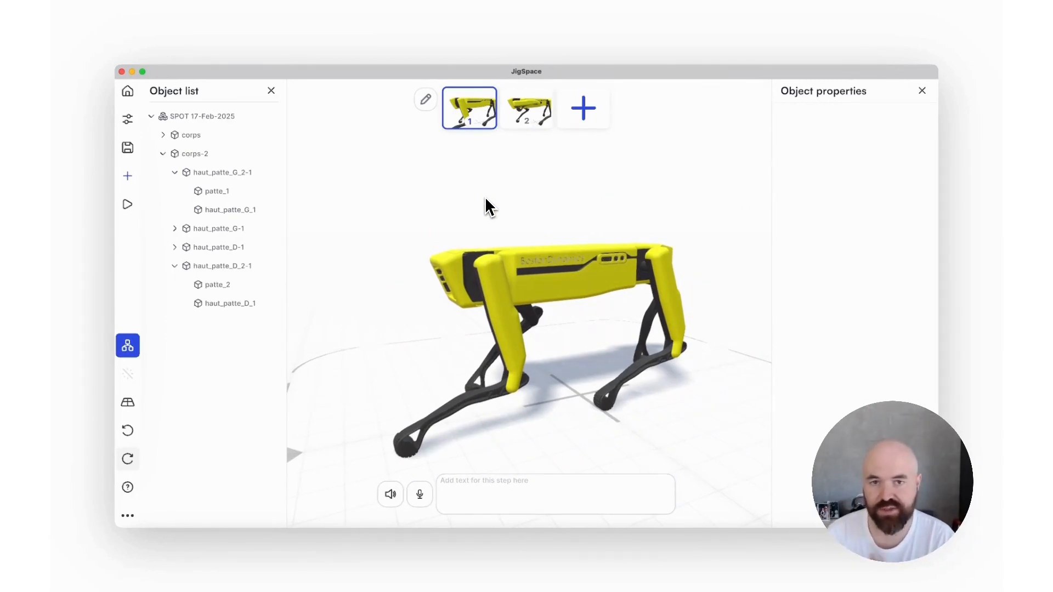
Cycle the whole robot on step 1 through the side, front and top views and back to perspective
{"action": "key", "text": "t"}
{"action": "key", "text": "r"}
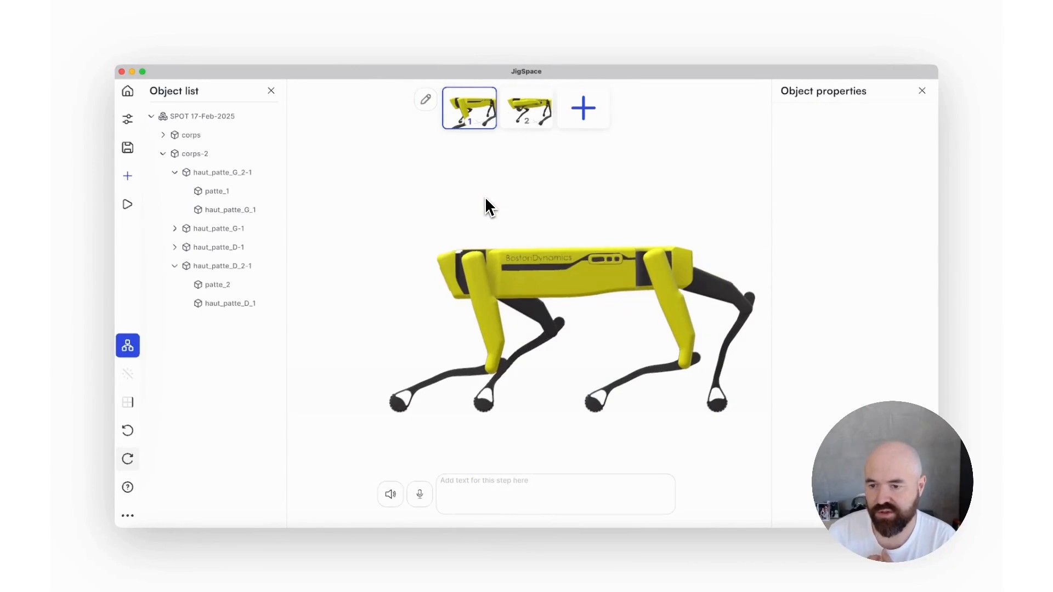
{"action": "key", "text": "f"}
{"action": "key", "text": "r"}
{"action": "key", "text": "t"}
{"action": "key", "text": "p"}
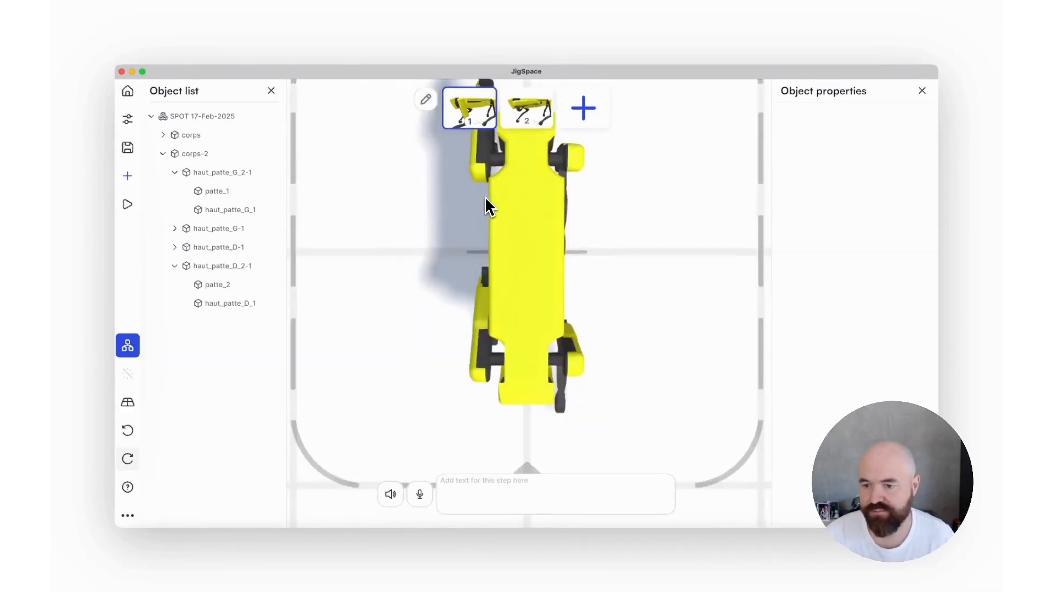
{"action": "left_click_drag", "start_coordinate": [578, 296], "coordinate": [383, 25]}
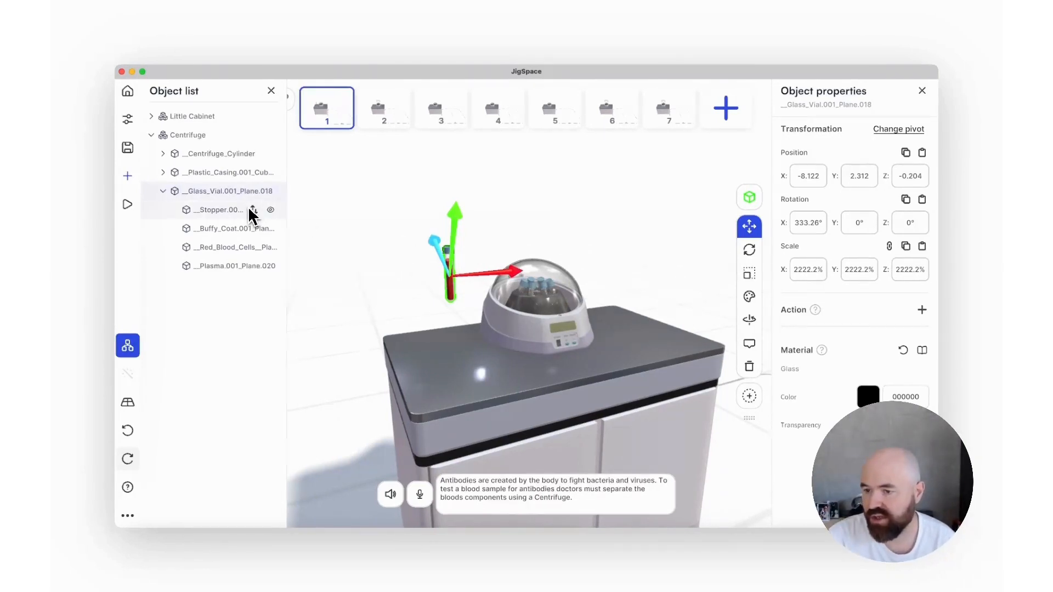
Examine the glass vial up close and compare the object properties of its stopper with those of the Centrifuge group
{"action": "scroll", "coordinate": [289, 231], "scroll_direction": "up", "scroll_amount": 5}
{"action": "scroll", "coordinate": [440, 294], "scroll_direction": "up", "scroll_amount": 5}
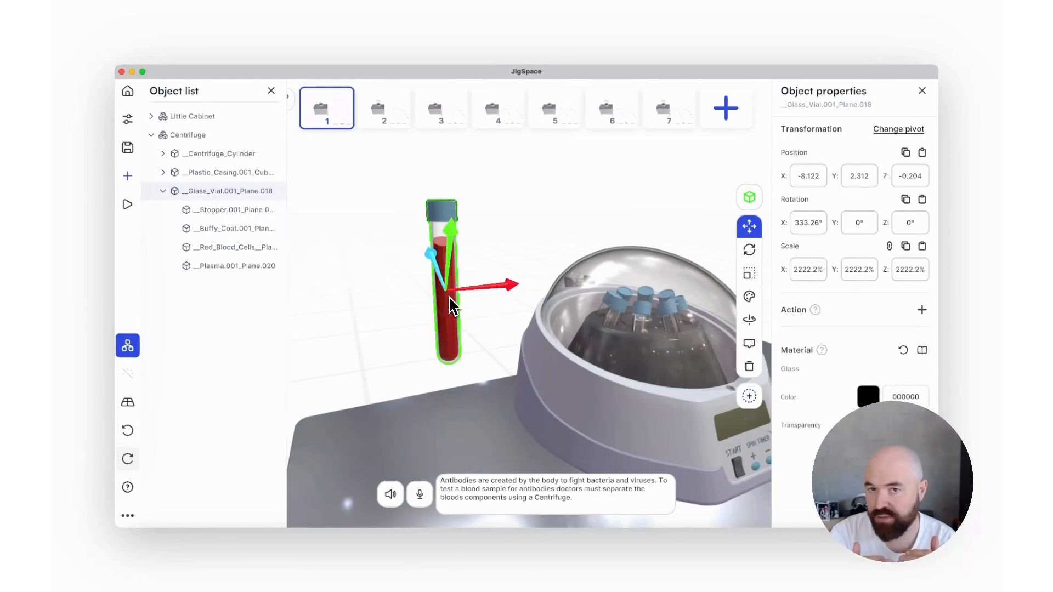
{"action": "scroll", "coordinate": [448, 297], "scroll_direction": "up", "scroll_amount": 3}
{"action": "scroll", "coordinate": [449, 296], "scroll_direction": "down", "scroll_amount": 2}
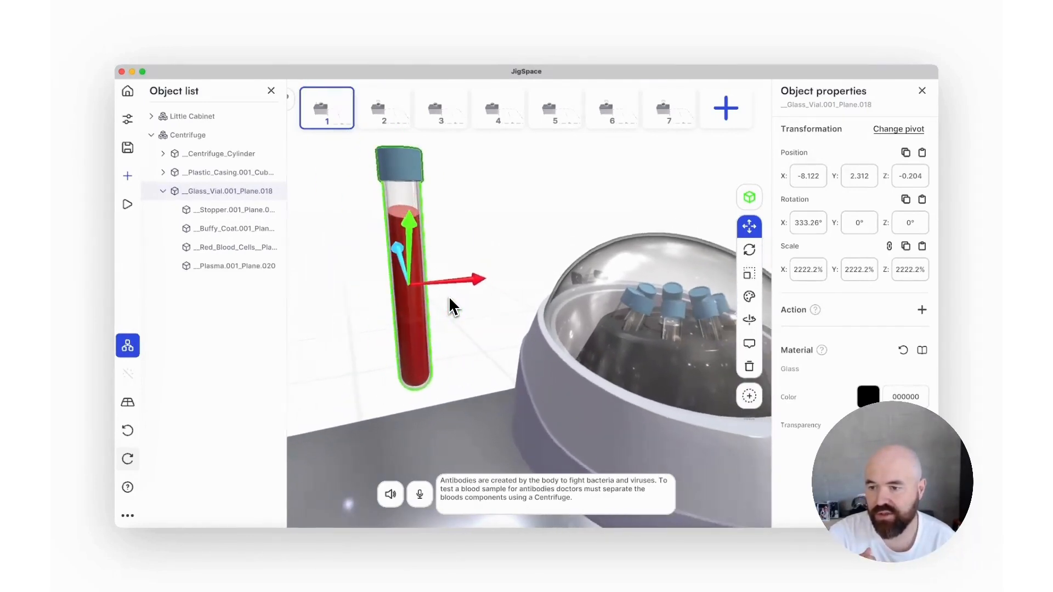
{"action": "scroll", "coordinate": [448, 296], "scroll_direction": "up", "scroll_amount": 1}
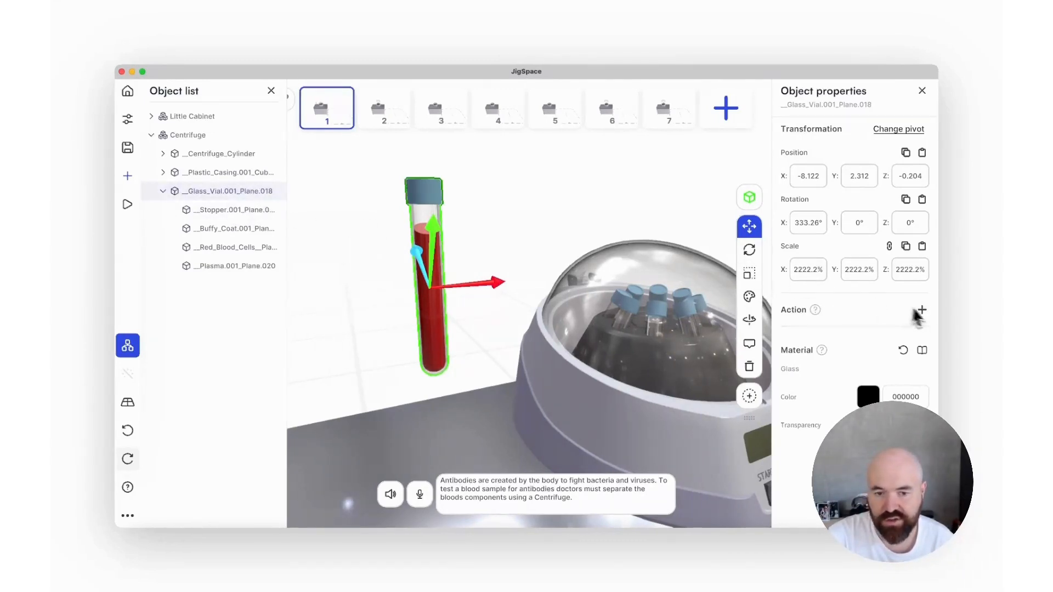
{"action": "left_click", "coordinate": [209, 211]}
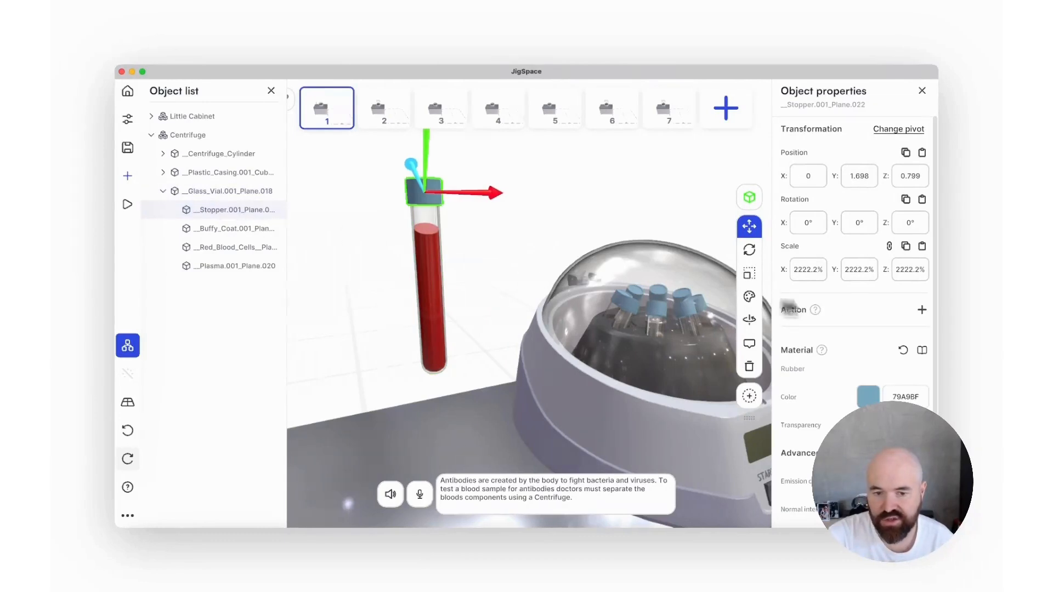
{"action": "left_click", "coordinate": [182, 136]}
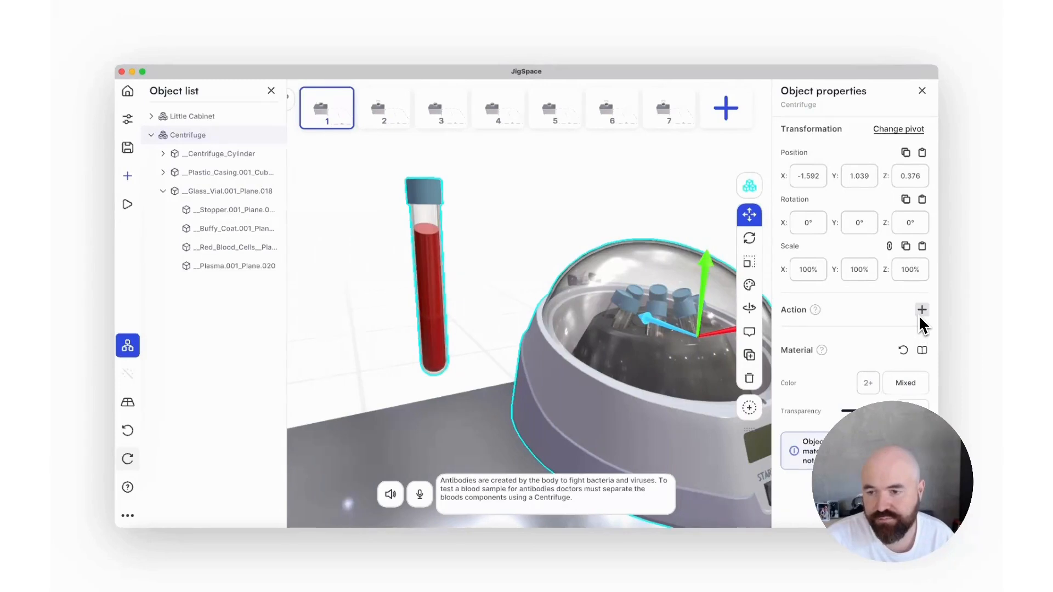
View the pivot point settings of the vial's stopper and close the object properties
{"action": "left_click", "coordinate": [204, 199]}
{"action": "left_click", "coordinate": [211, 210]}
{"action": "left_click", "coordinate": [897, 130]}
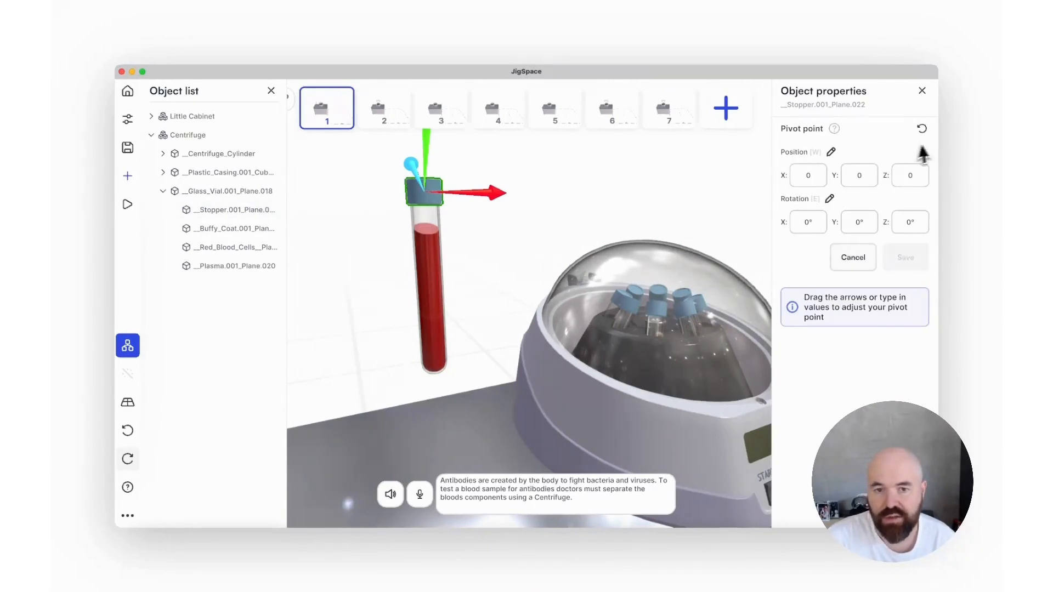
{"action": "left_click", "coordinate": [922, 91]}
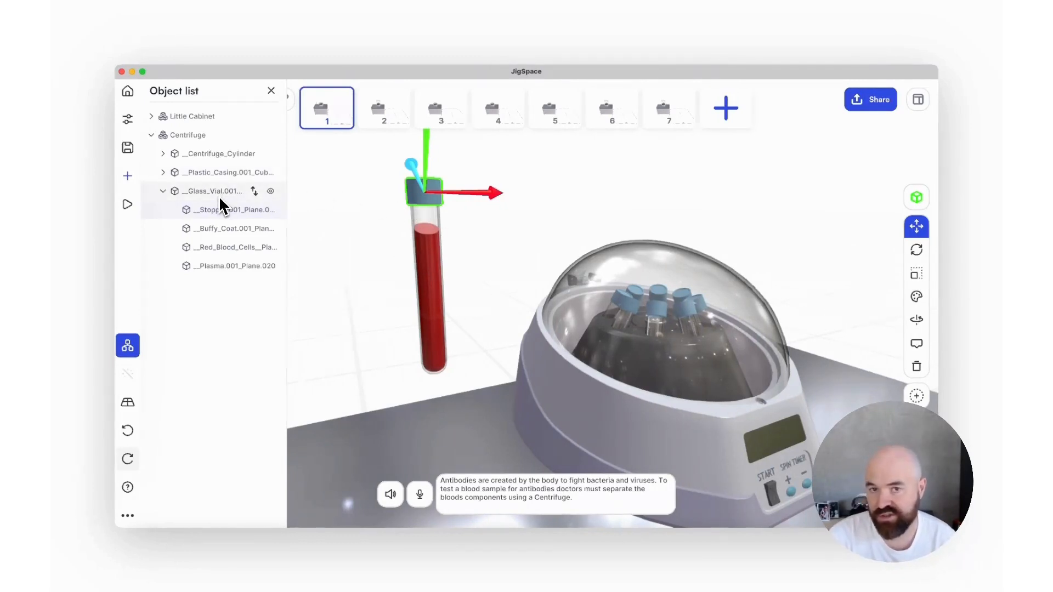
Compare what is highlighted when selecting the whole Centrifuge group and when selecting only the parent glass vial
{"action": "left_click", "coordinate": [186, 137]}
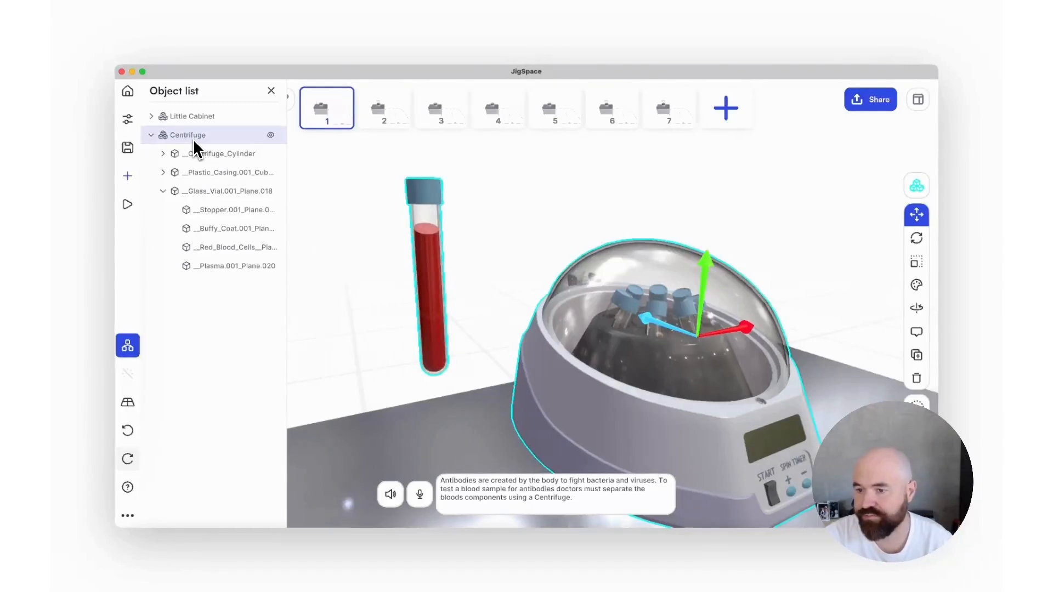
{"action": "left_click", "coordinate": [204, 190]}
{"action": "scroll", "coordinate": [354, 200], "scroll_direction": "down", "scroll_amount": 5}
{"action": "left_click_drag", "start_coordinate": [379, 276], "coordinate": [410, 301]}
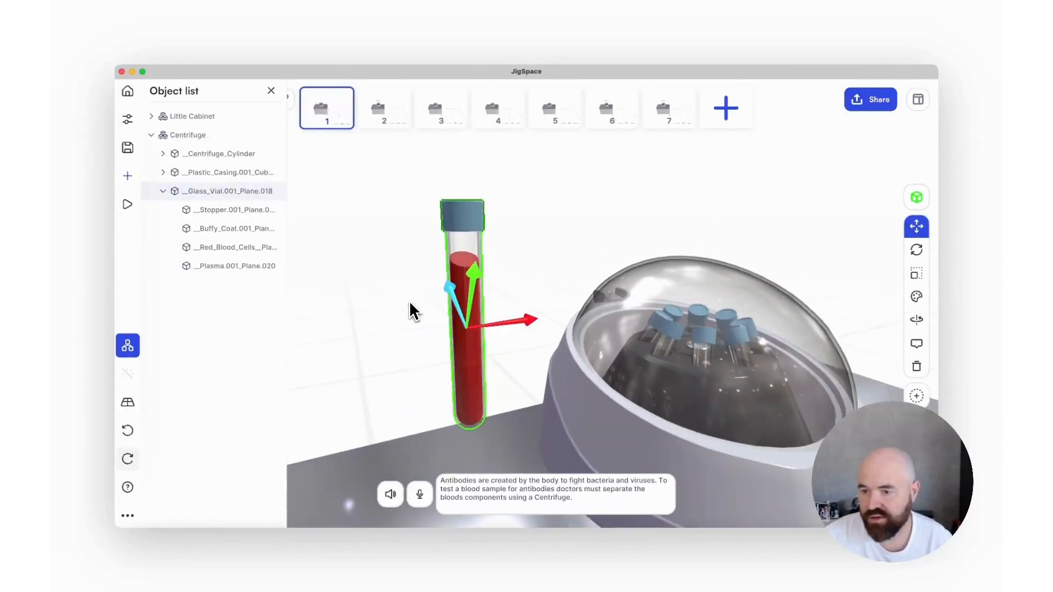
{"action": "scroll", "coordinate": [409, 300], "scroll_direction": "up", "scroll_amount": 3}
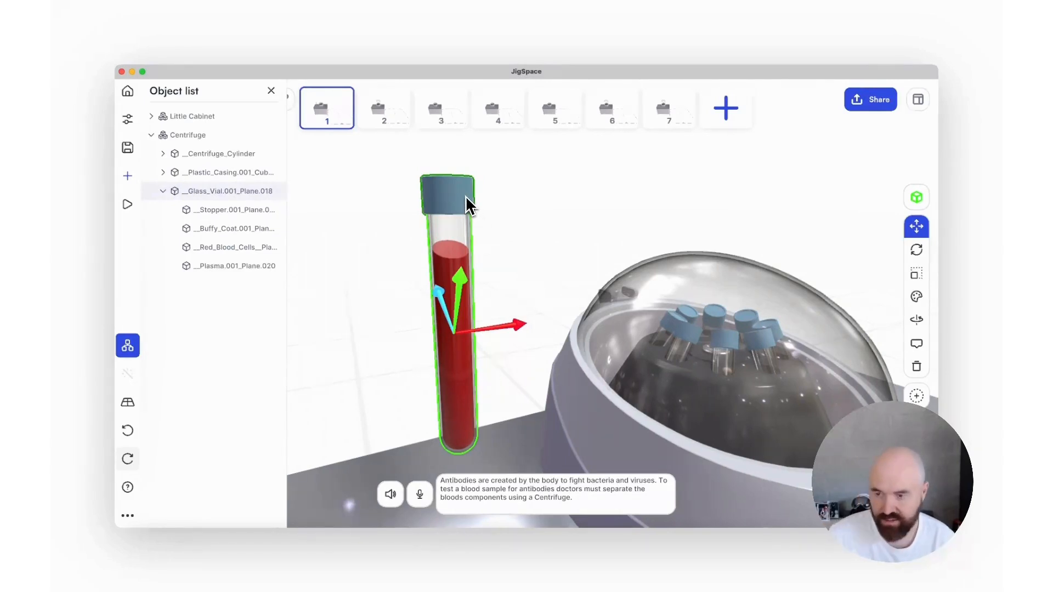
{"action": "left_click", "coordinate": [210, 134]}
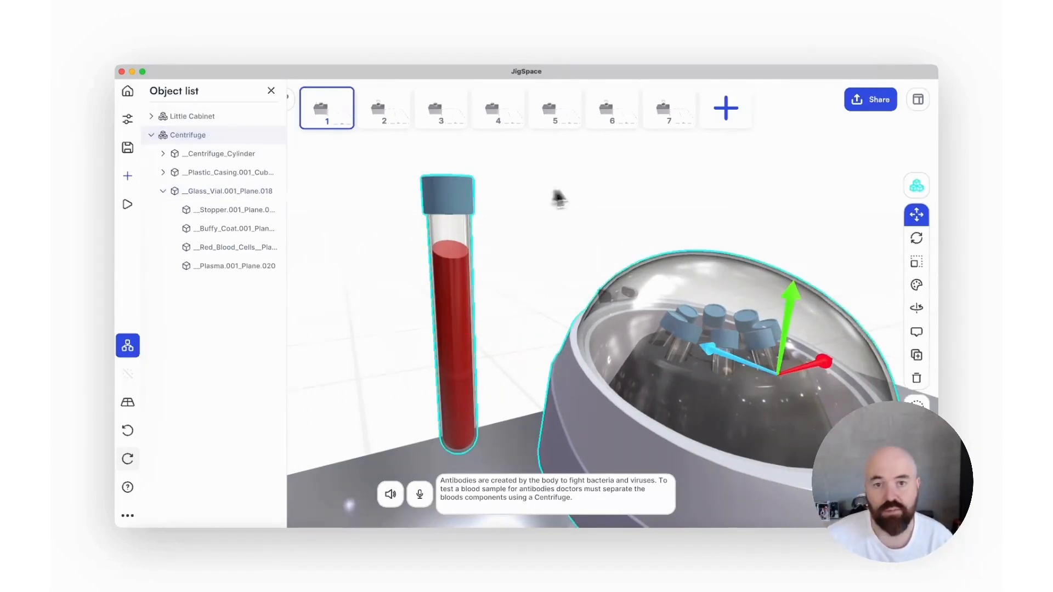
{"action": "left_click", "coordinate": [234, 191]}
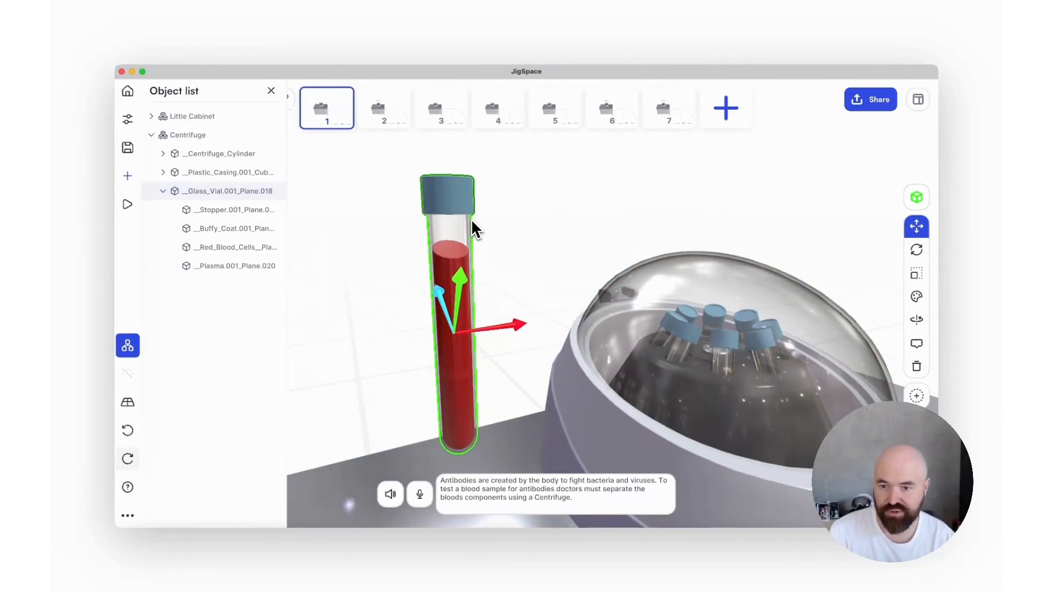
Recolour the vial's child stopper to a fully saturated bright green
{"action": "left_click", "coordinate": [219, 215]}
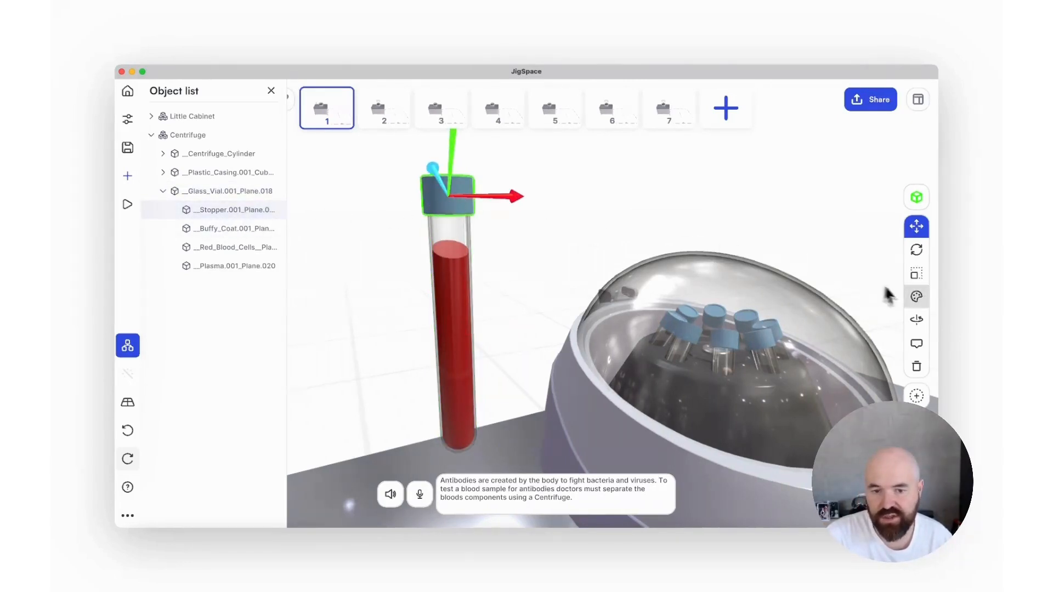
{"action": "left_click", "coordinate": [917, 296]}
{"action": "left_click_drag", "start_coordinate": [809, 329], "coordinate": [886, 301]}
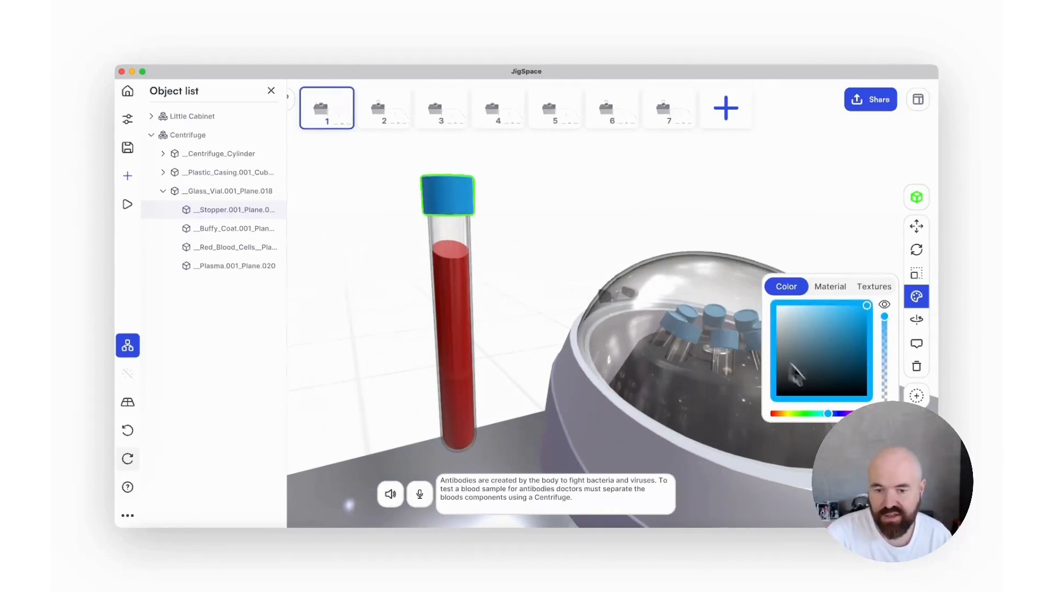
{"action": "left_click_drag", "start_coordinate": [828, 414], "coordinate": [804, 425]}
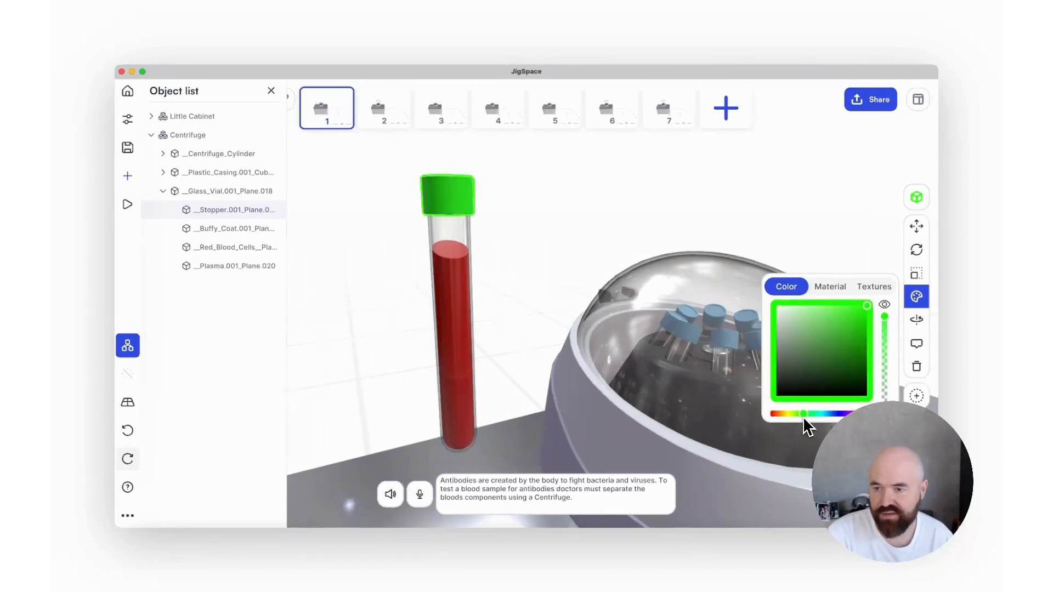
Try the Gold (Pure) material on the parent glass vial and set it back to Glass
{"action": "left_click", "coordinate": [229, 192]}
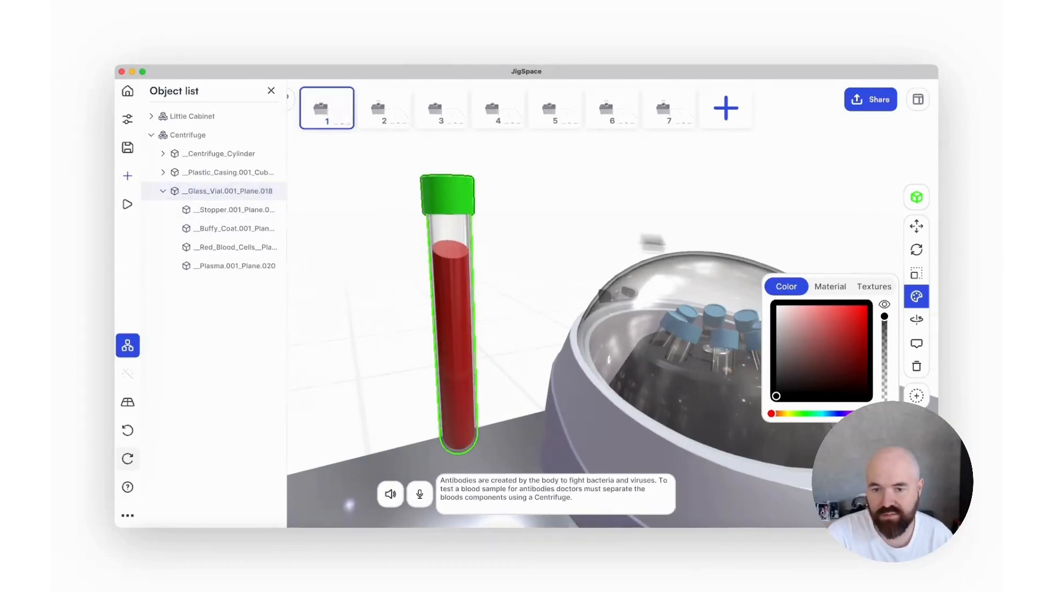
{"action": "left_click", "coordinate": [830, 287]}
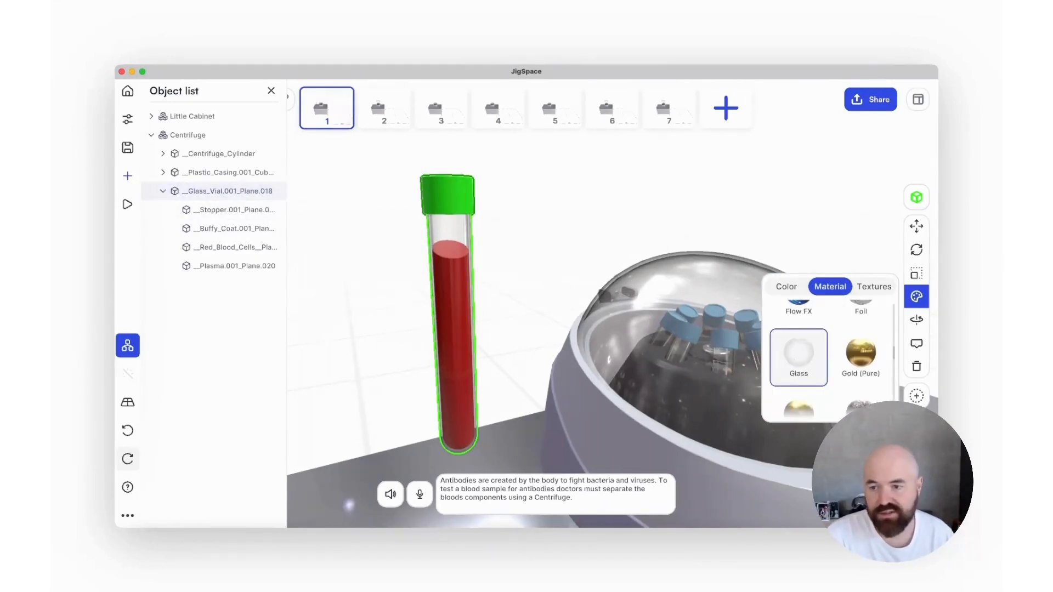
{"action": "left_click", "coordinate": [877, 363]}
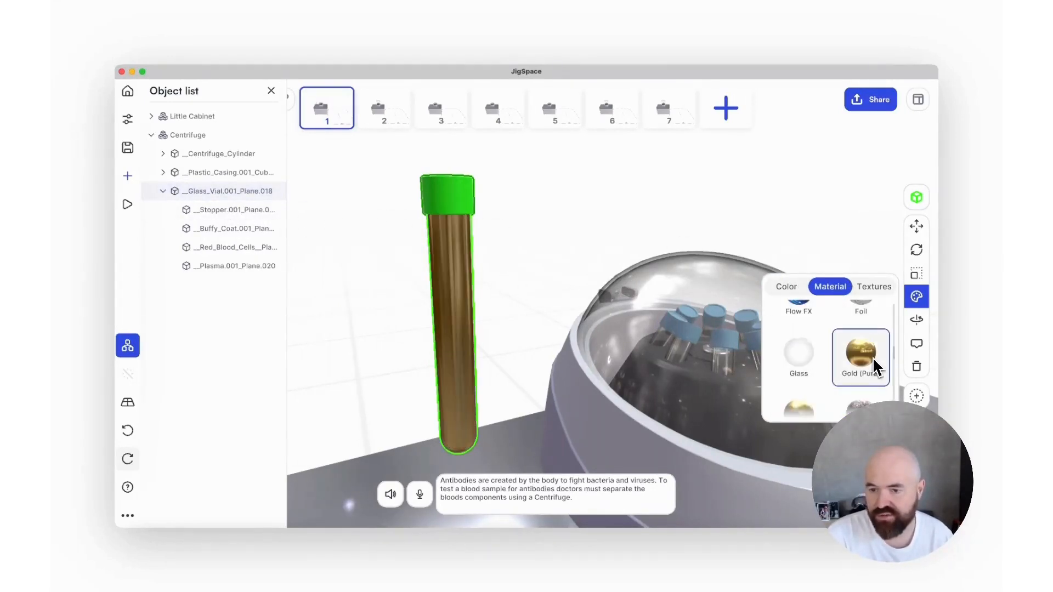
{"action": "left_click", "coordinate": [797, 363]}
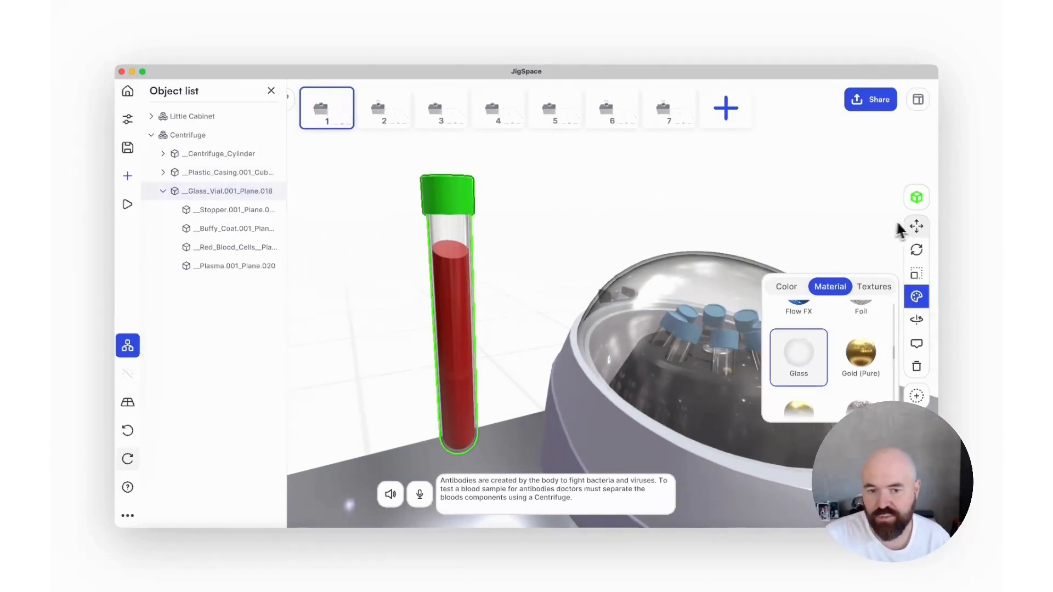
Cycle the glass vial through the move, rotate and scale tools, and visit step 2 before returning to step 1
{"action": "left_click", "coordinate": [916, 226]}
{"action": "left_click", "coordinate": [917, 250]}
{"action": "left_click", "coordinate": [919, 278]}
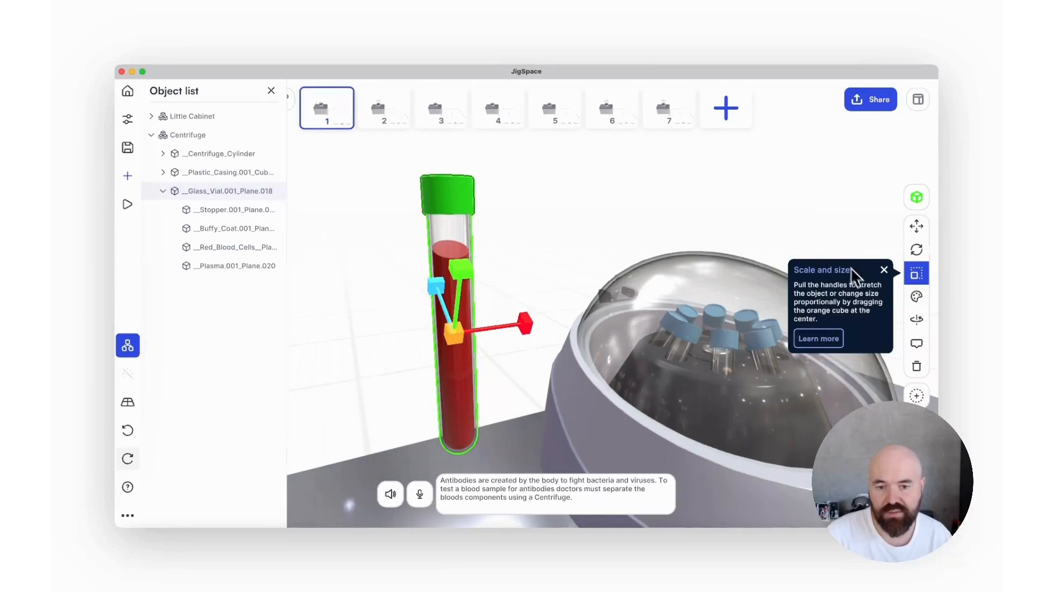
{"action": "left_click", "coordinate": [387, 116]}
{"action": "left_click", "coordinate": [343, 117]}
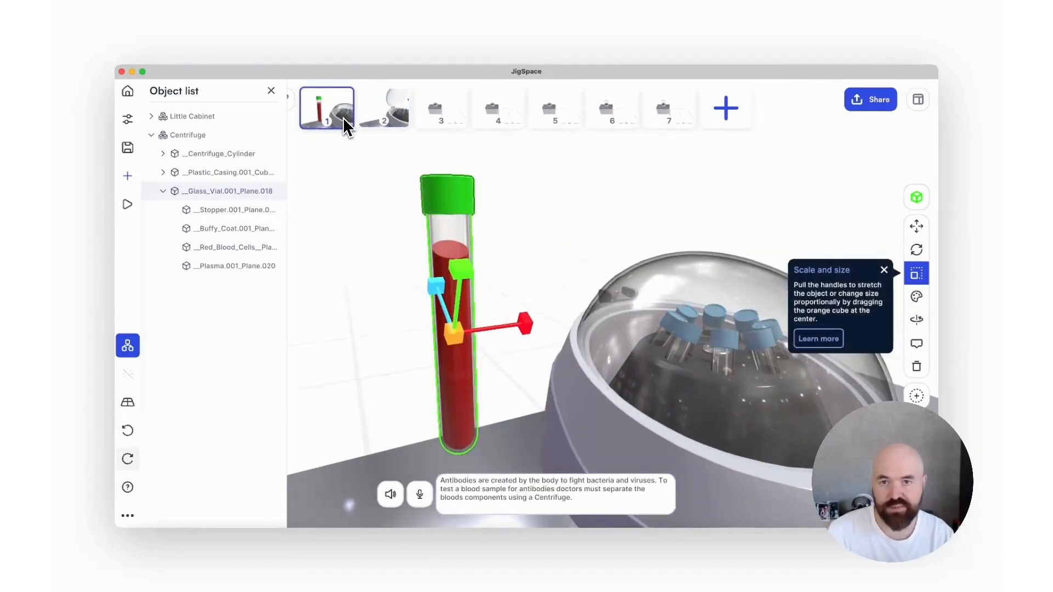